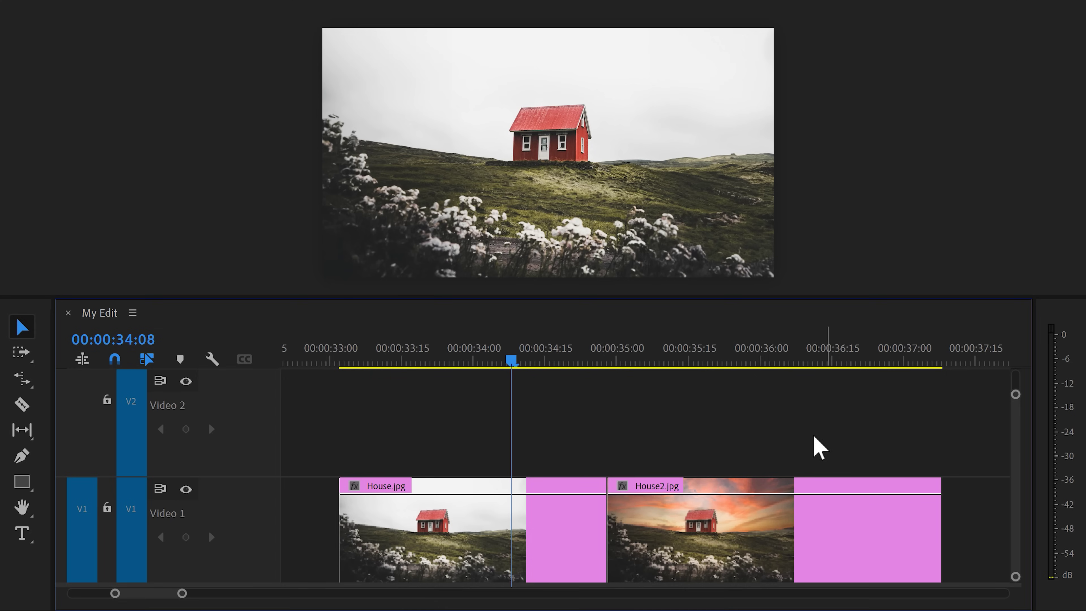
Lift House2.jpg onto Video 2 over House.jpg's end, split it there, and drop the remainder back to Video 1.
left_click_drag(734, 491, 622, 429)
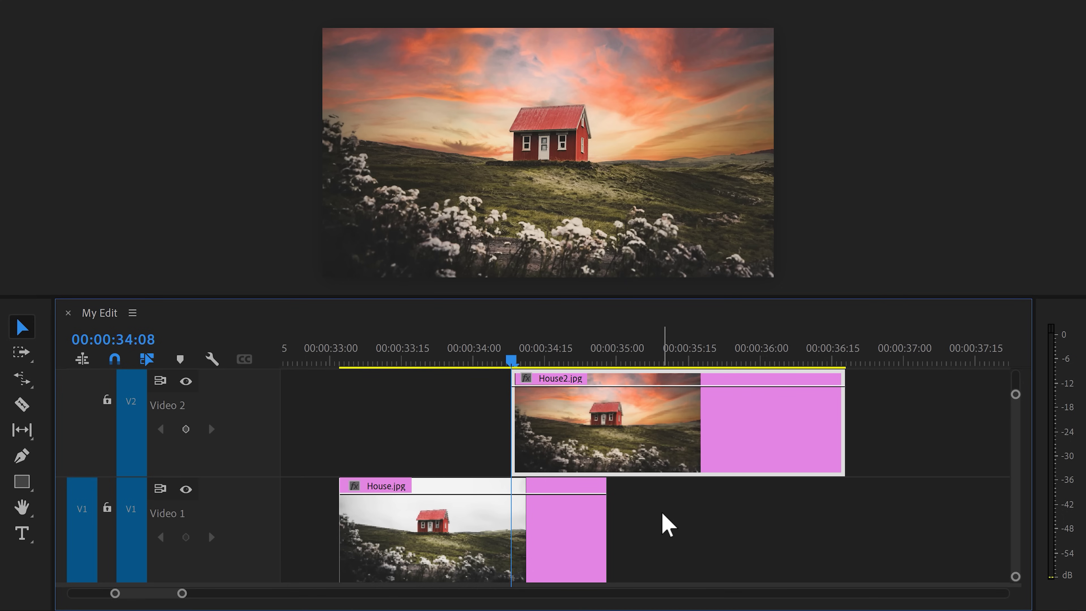
left_click_drag(540, 362, 611, 347)
key("ctrl+k")
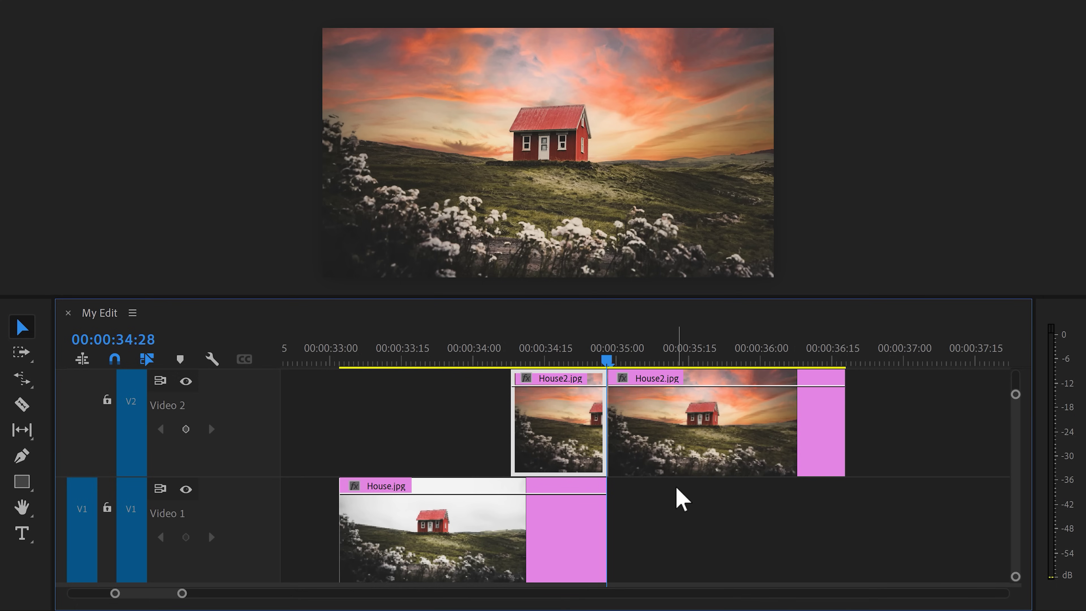
left_click_drag(701, 441, 701, 504)
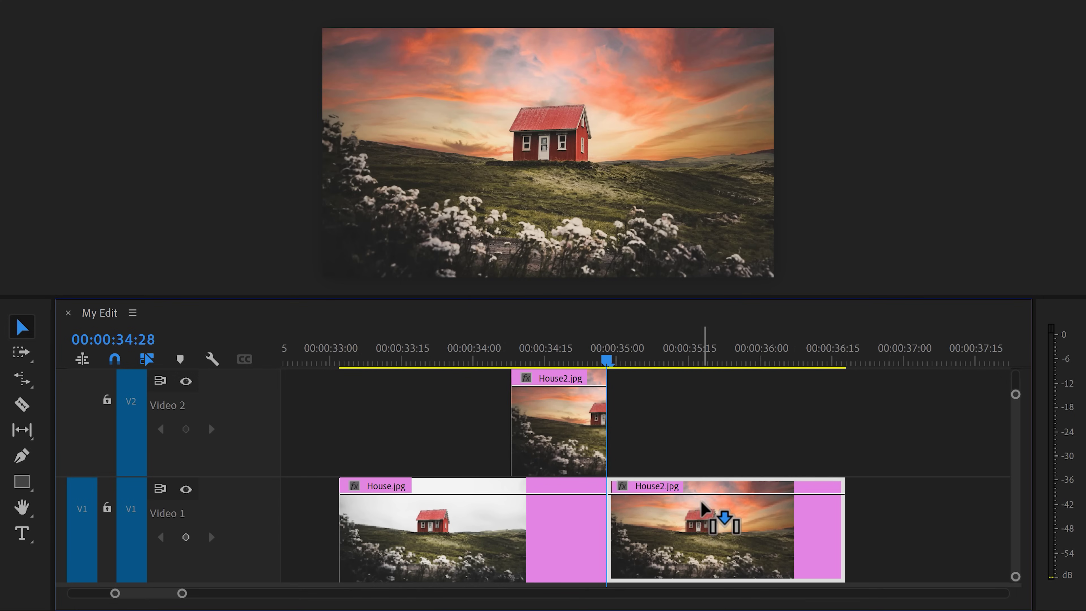
left_click(654, 432)
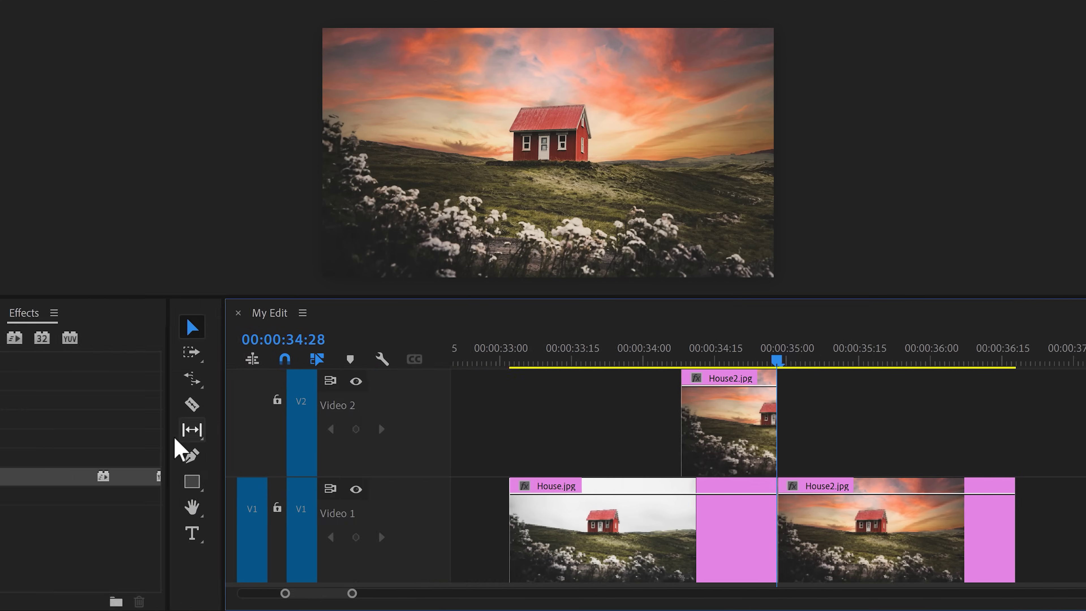
Crop the upper House2.jpg clip, keyframing Right from 100% (34:08) to 0% (34:27) with ease out.
left_click(94, 479)
left_click_drag(93, 481, 937, 428)
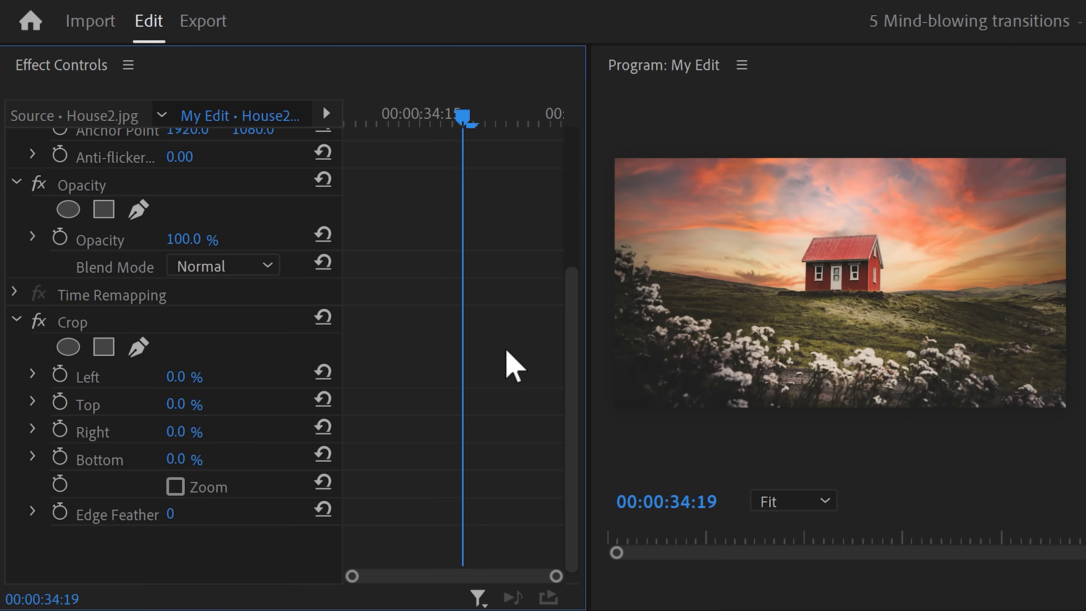
left_click_drag(465, 123, 345, 125)
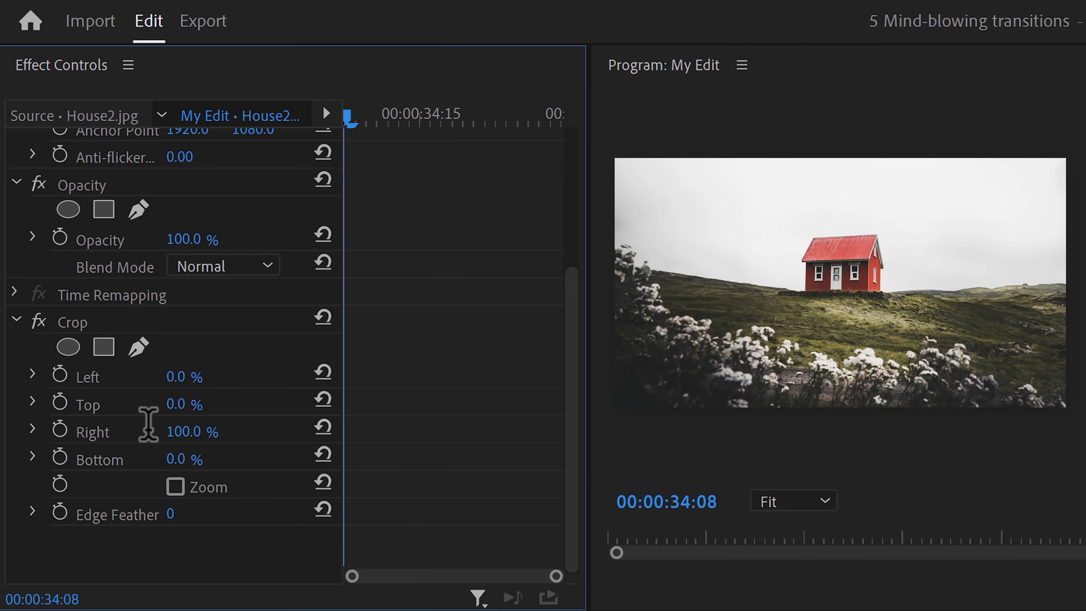
left_click(60, 429)
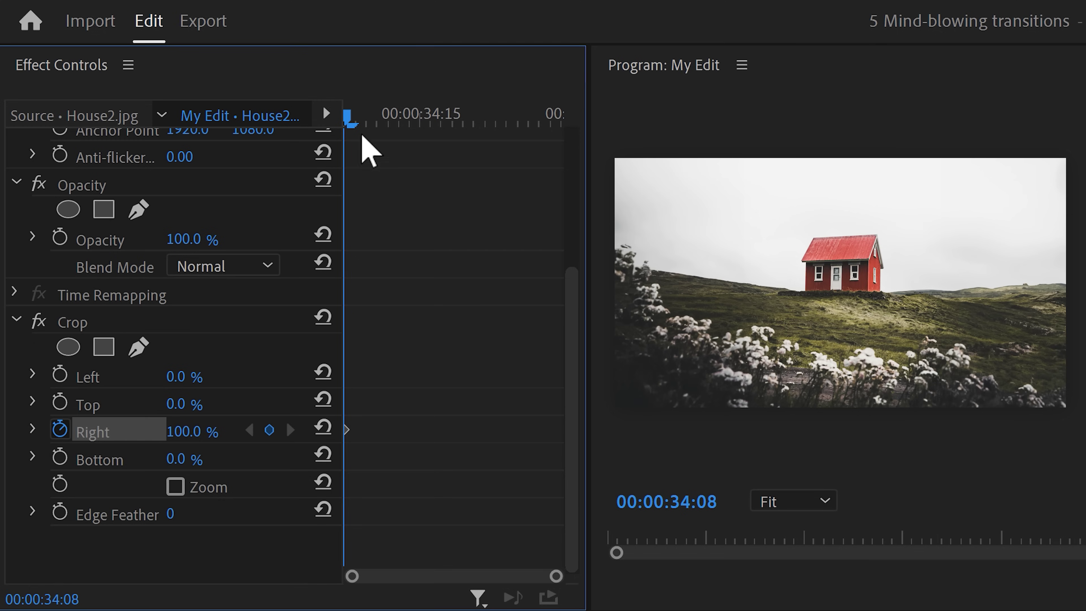
left_click_drag(359, 122, 553, 123)
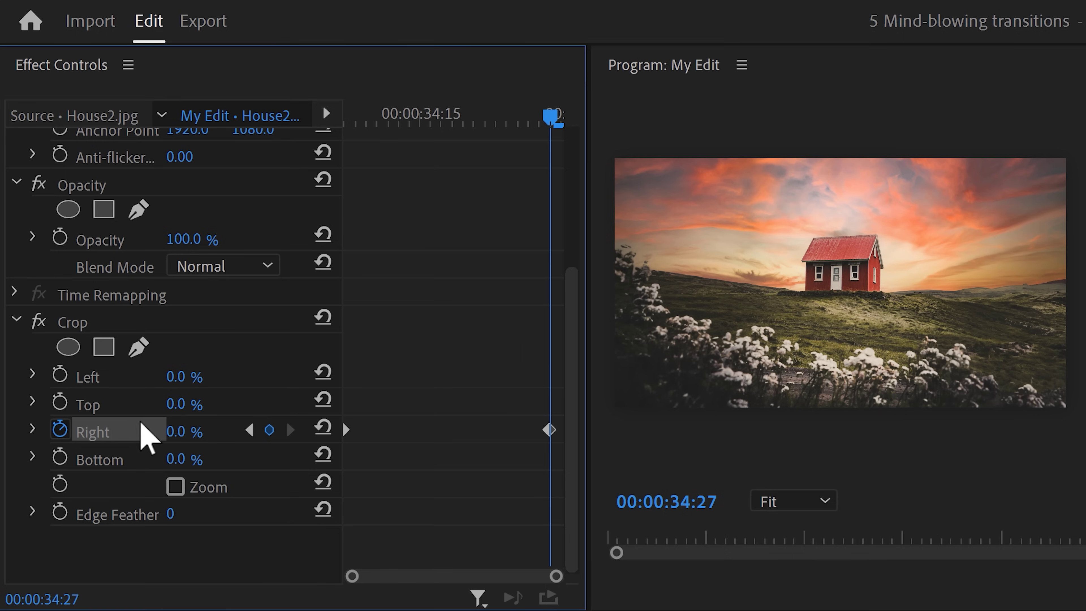
right_click(348, 434)
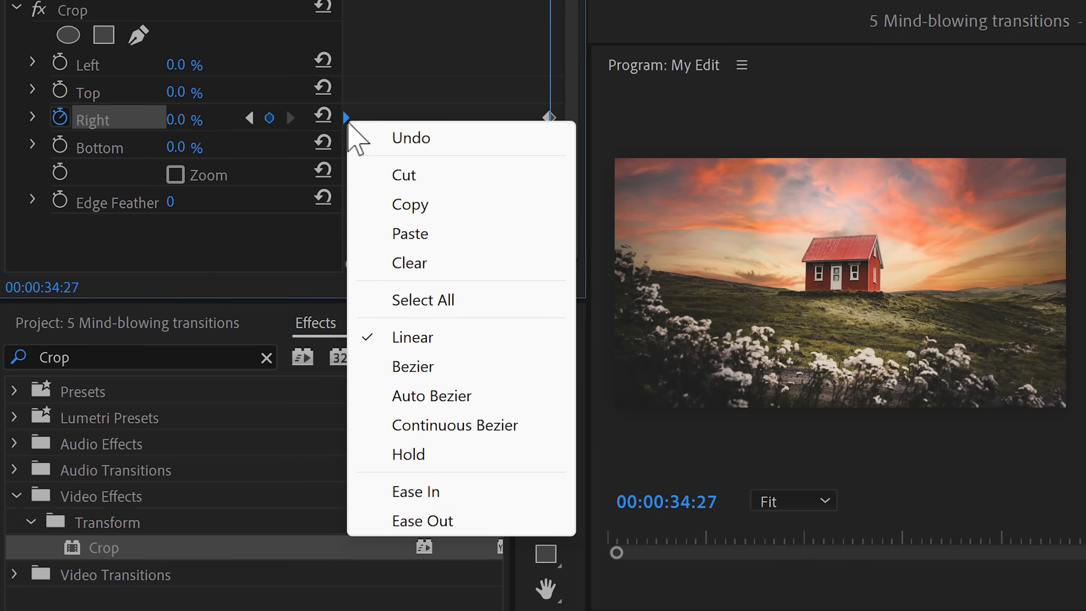
left_click(407, 520)
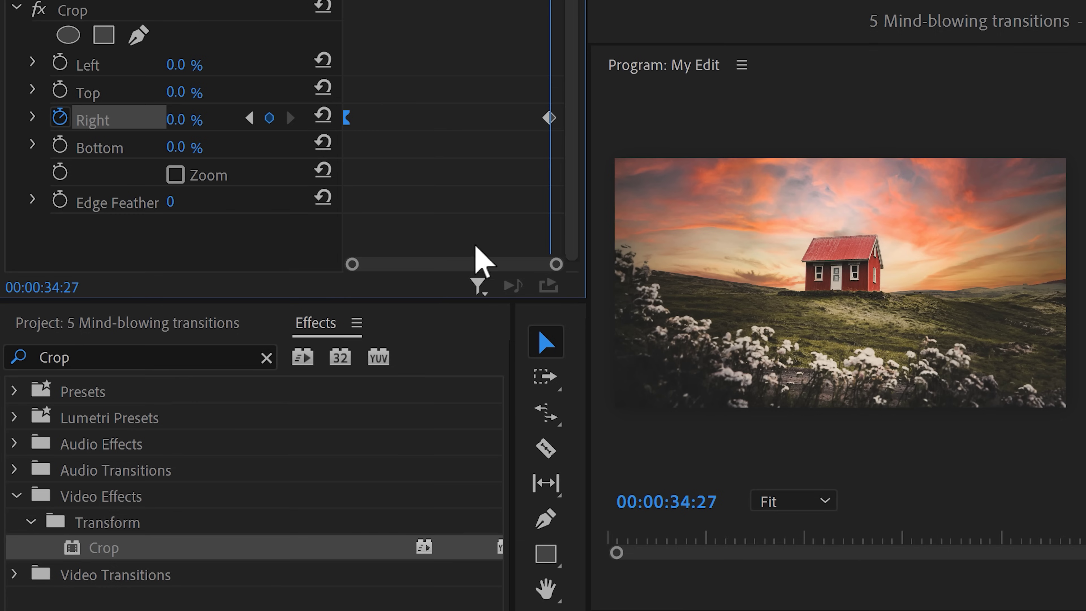
right_click(550, 117)
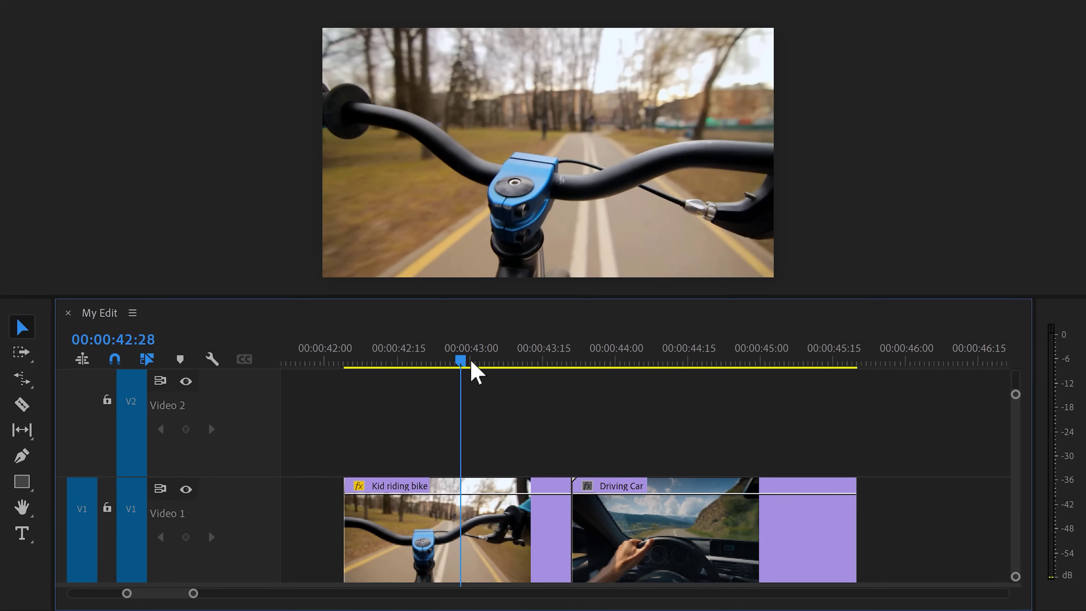
Select Kid riding bike and pen-draw a closed freeform opacity mask around the frame.
left_click_drag(474, 368, 531, 362)
left_click(472, 512)
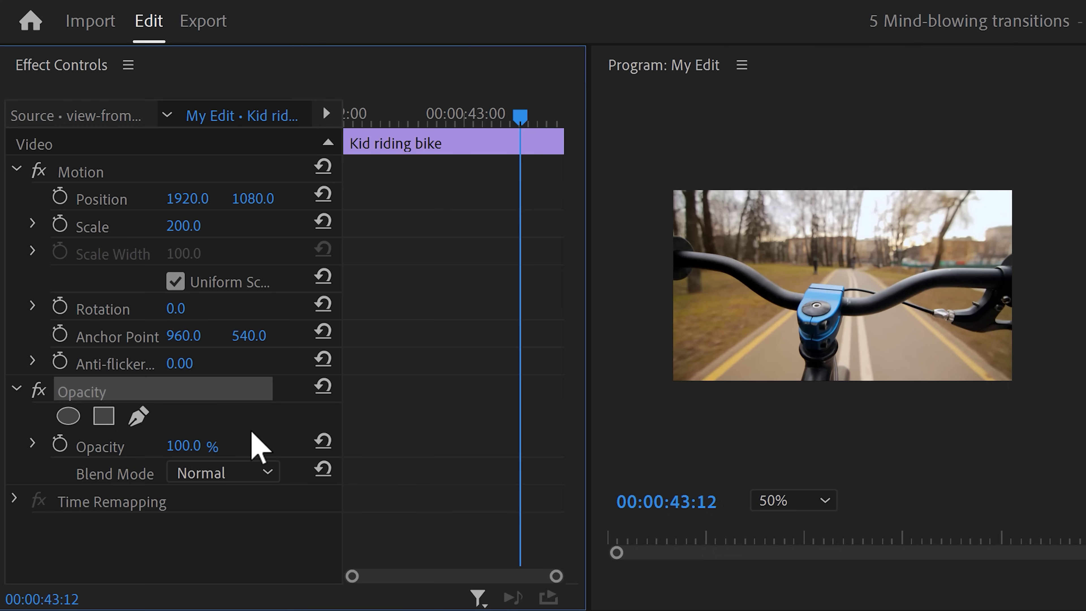
left_click(140, 428)
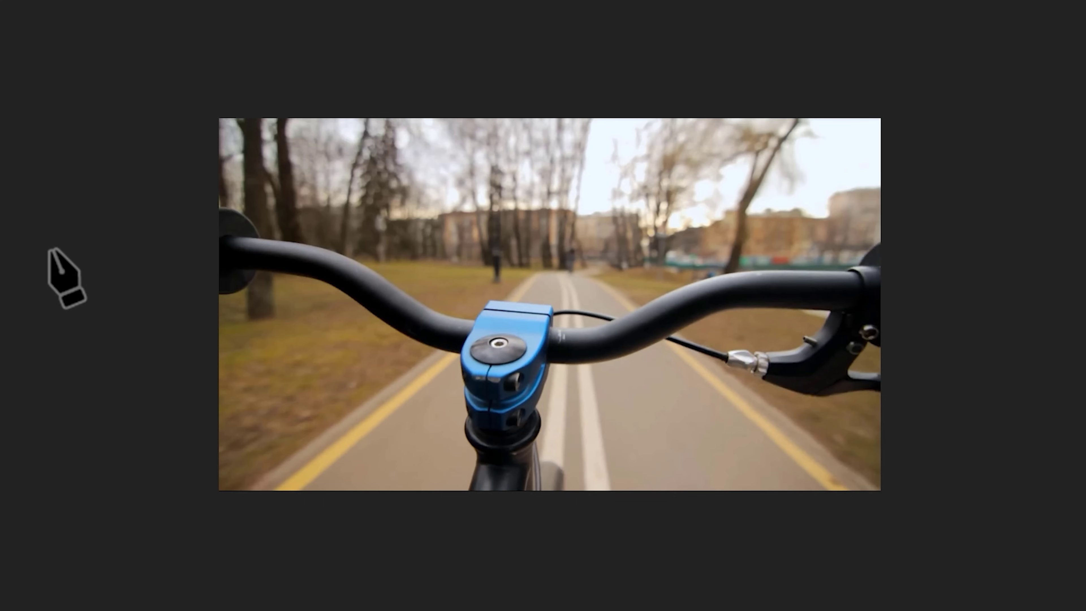
left_click(52, 251)
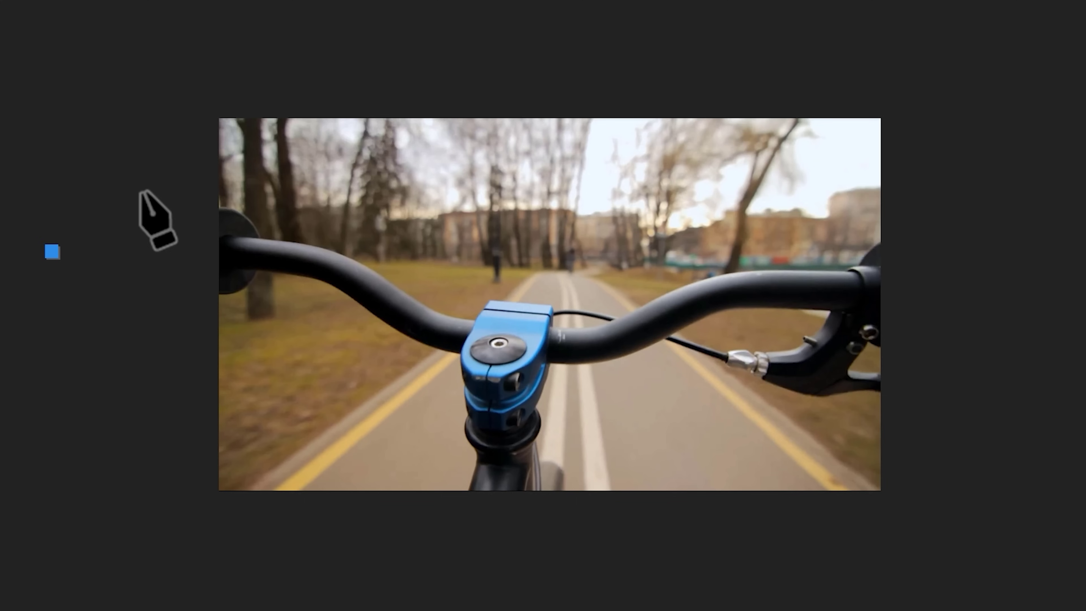
left_click(146, 191)
left_click(219, 154)
left_click(291, 129)
left_click(413, 105)
left_click(562, 103)
left_click(694, 114)
left_click(787, 133)
left_click(1002, 287)
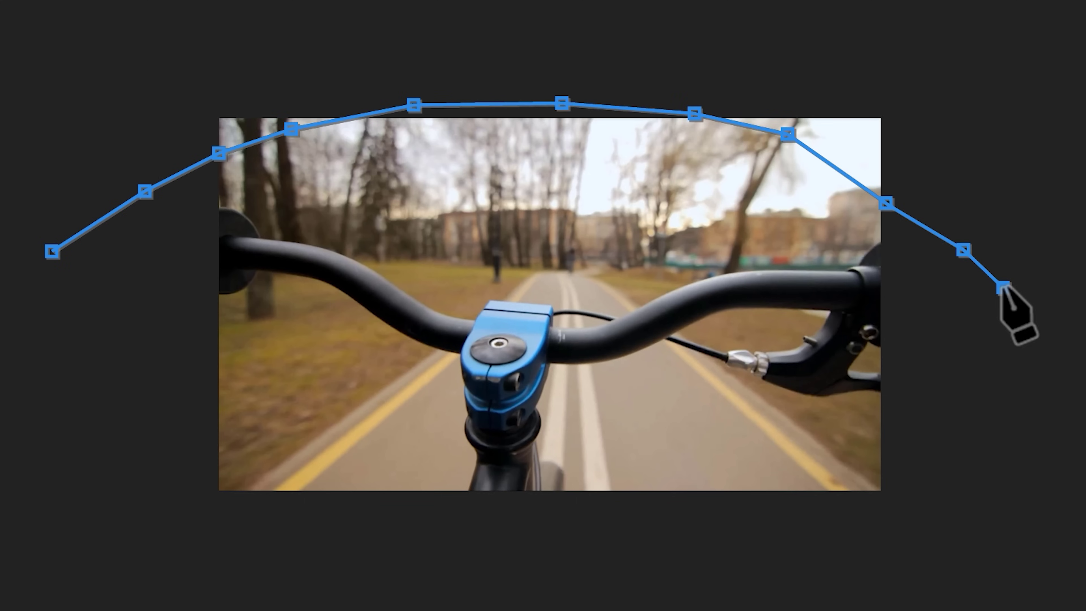
left_click(945, 302)
left_click(859, 389)
left_click(772, 468)
left_click(373, 516)
left_click(259, 490)
left_click(101, 368)
left_click(52, 252)
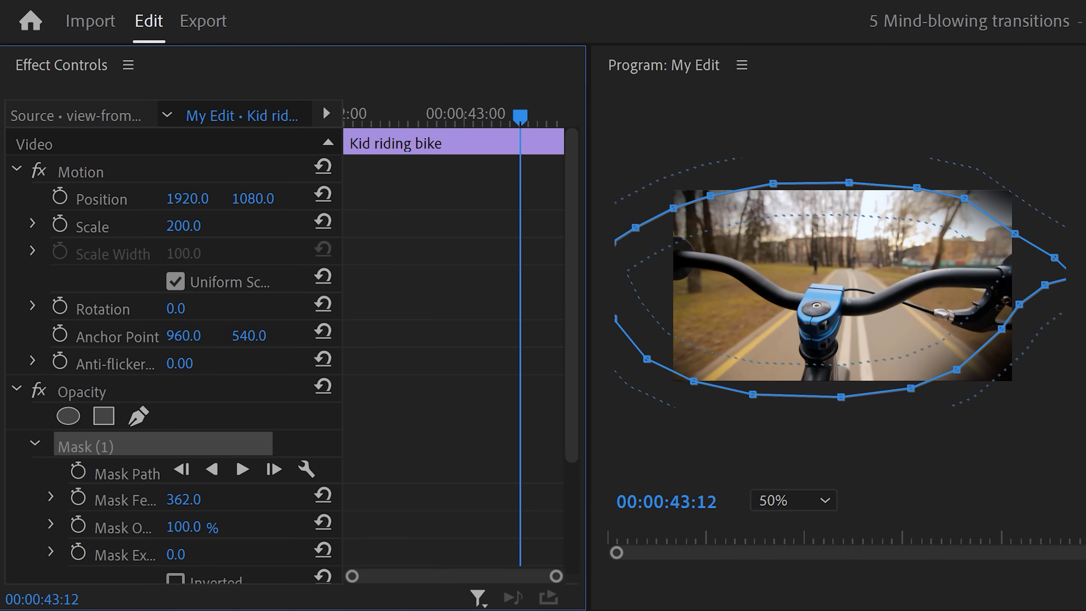
Keyframe the mask path at 43:12, then reshape it at 43:20 to follow the handlebars.
mouse_move(521, 115)
left_mouse_down()
mouse_move(557, 115)
mouse_move(516, 120)
mouse_move(530, 128)
left_mouse_up()
left_click(78, 471)
left_click_drag(519, 120, 556, 121)
left_click(136, 452)
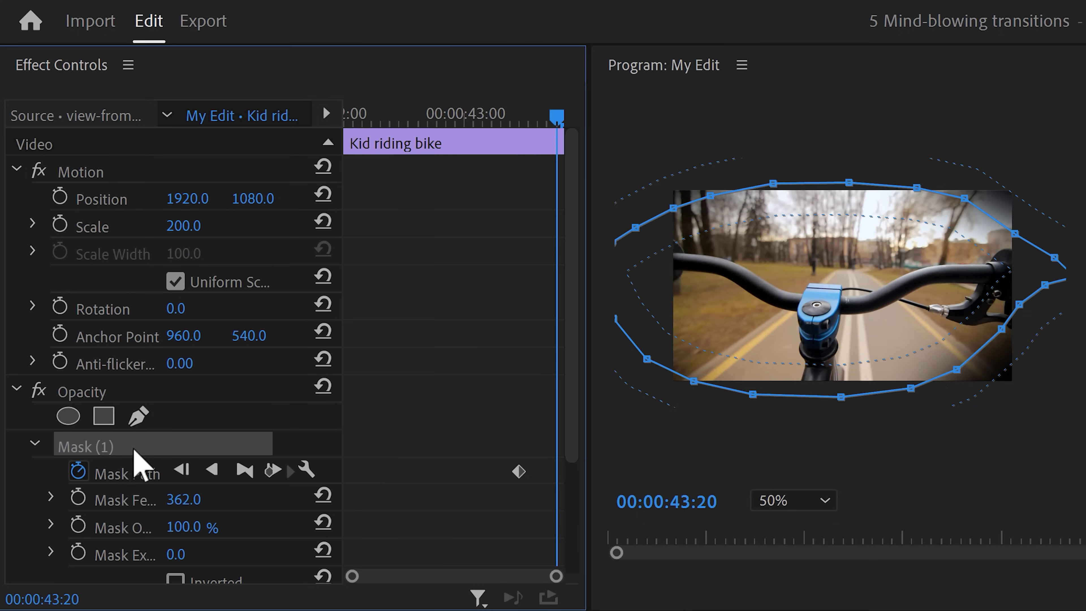
left_click_drag(650, 250, 690, 249)
left_click_drag(254, 236, 101, 298)
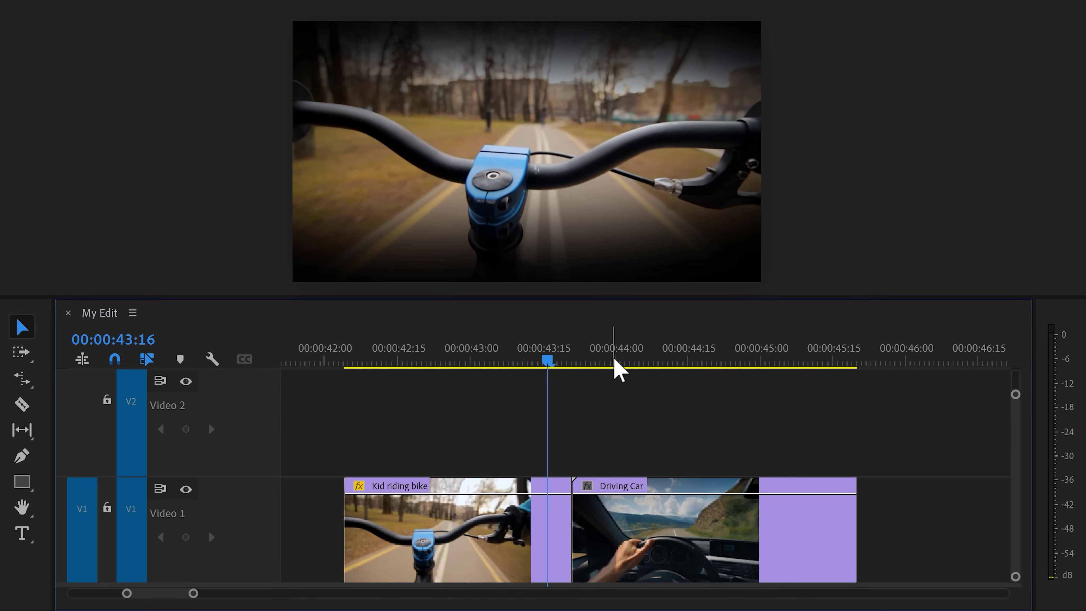
Select Driving Car and pen-draw a thin horizontal opacity mask across the middle of the frame.
left_click_drag(614, 361, 630, 359)
left_click(605, 527)
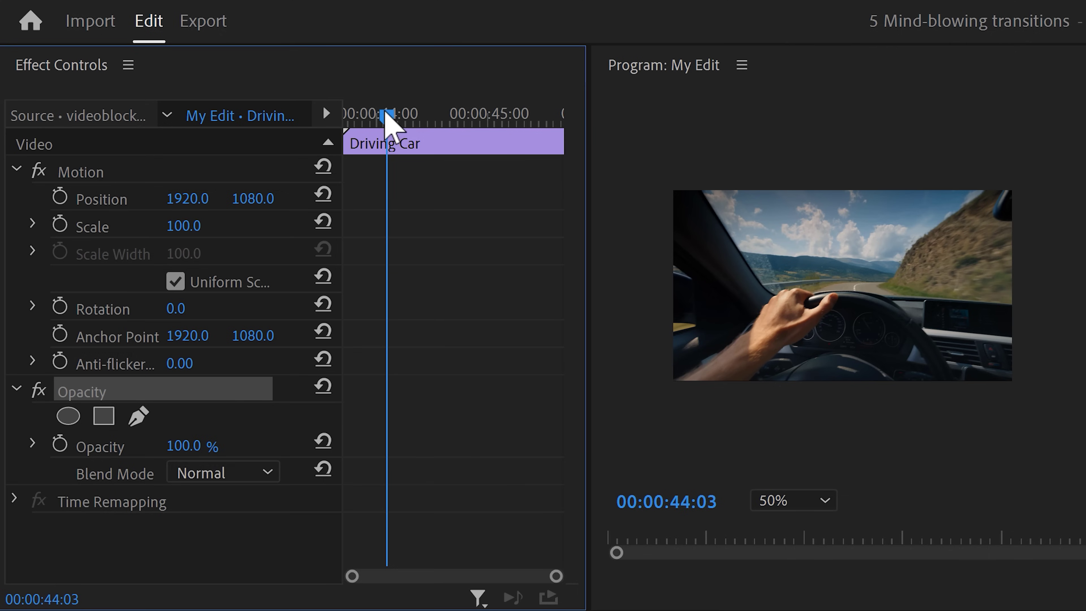
left_click_drag(385, 112, 335, 108)
left_click(139, 415)
left_click(590, 284)
left_click(623, 277)
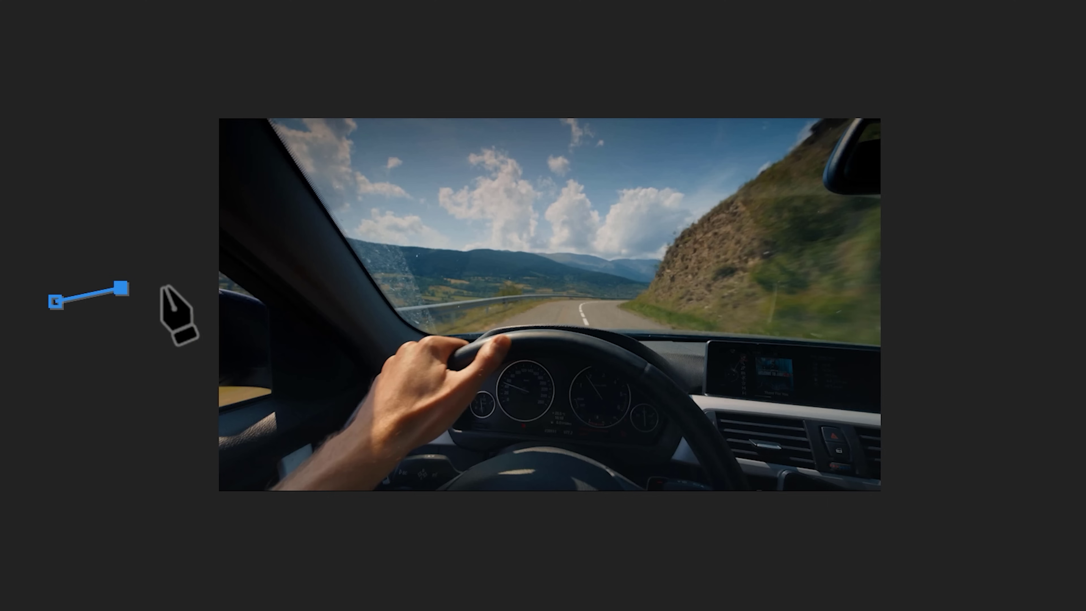
left_click(716, 278)
left_click(821, 279)
left_click(969, 280)
left_click(1059, 286)
left_click(1016, 297)
left_click(777, 326)
left_click(653, 321)
left_click(522, 320)
left_click(404, 318)
left_click(263, 313)
left_click(139, 316)
left_click(56, 301)
Set Mask Feather to 475, keyframe the path at 43:21, and widen it at 43:29 to reveal the windshield.
left_click_drag(205, 498, 361, 498)
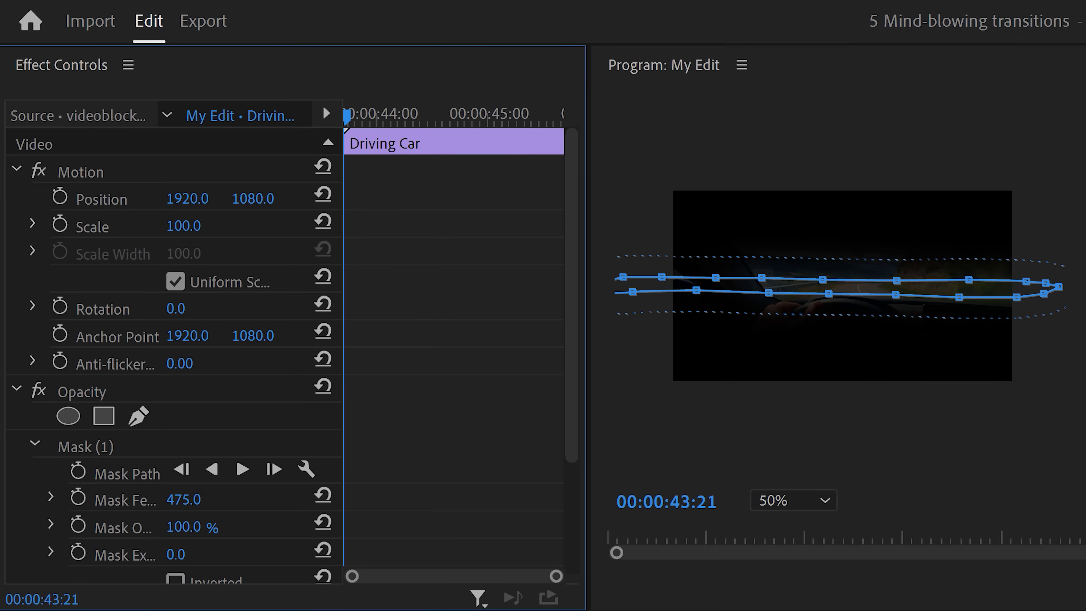
left_click(79, 471)
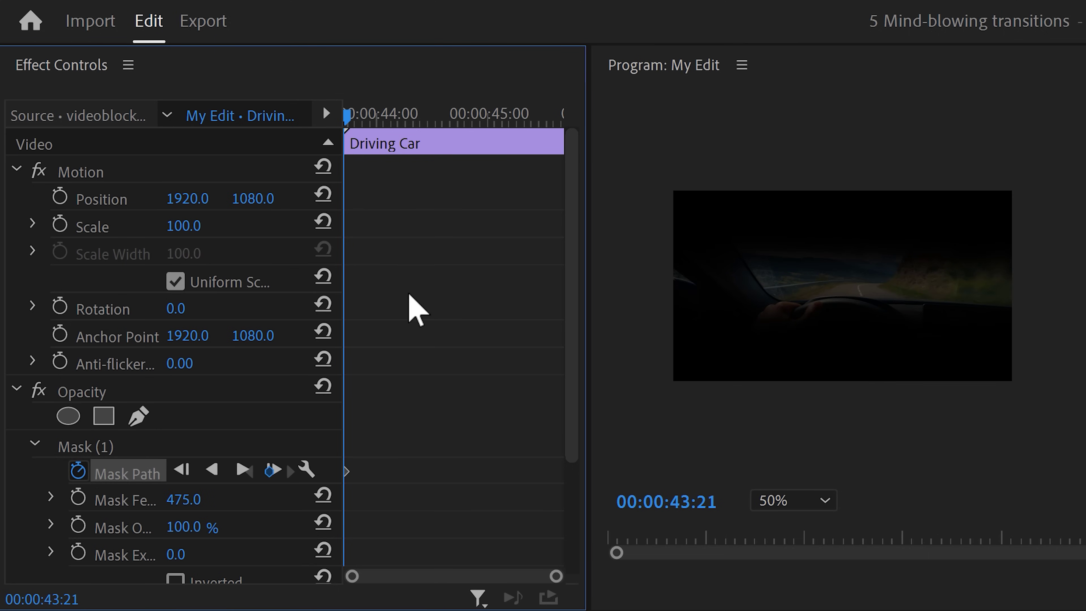
mouse_move(363, 126)
left_mouse_down()
mouse_move(395, 126)
mouse_move(371, 126)
left_mouse_up()
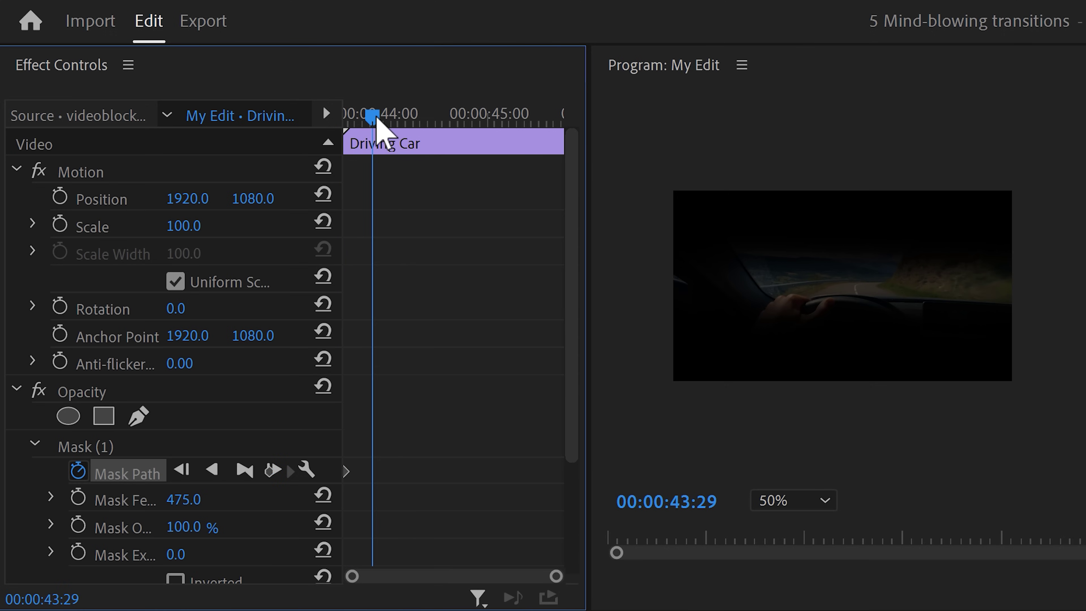
left_click(108, 452)
left_click_drag(662, 277, 826, 413)
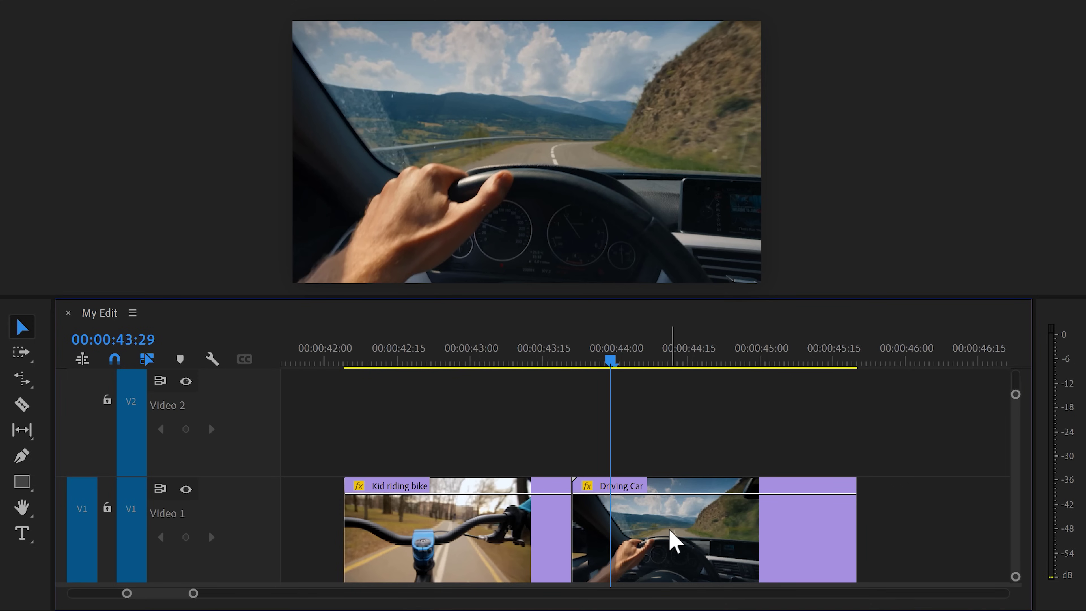
Duplicate Driving Car onto Video 2, blend it with Linear Dodge, and add Gaussian Blur at Blurriness 132.
left_click_drag(673, 543, 686, 443, "alt")
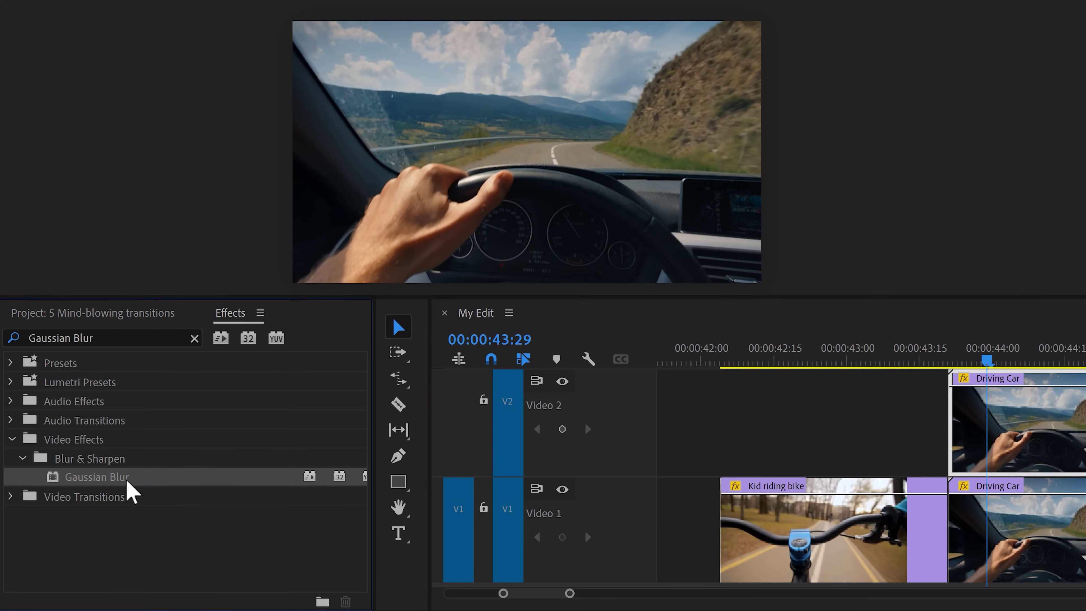
left_click_drag(126, 478, 817, 422)
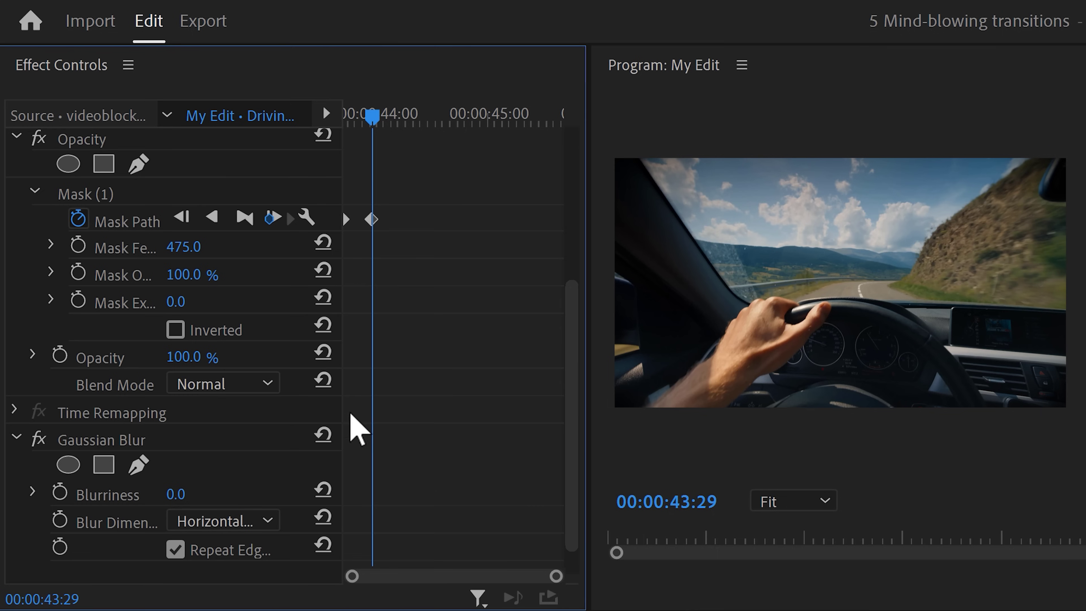
left_click(264, 384)
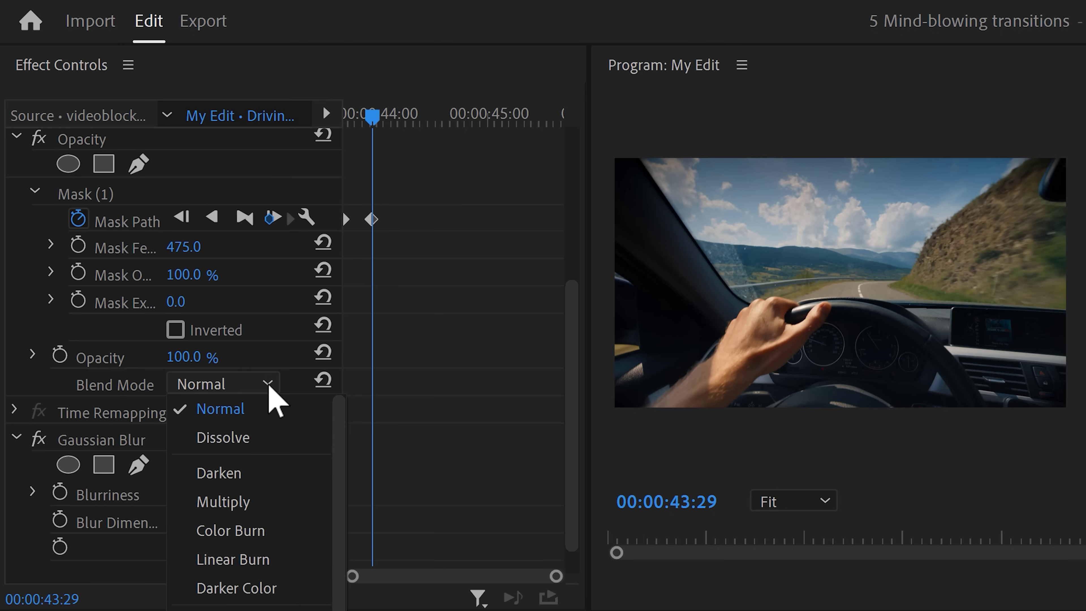
left_click(253, 372)
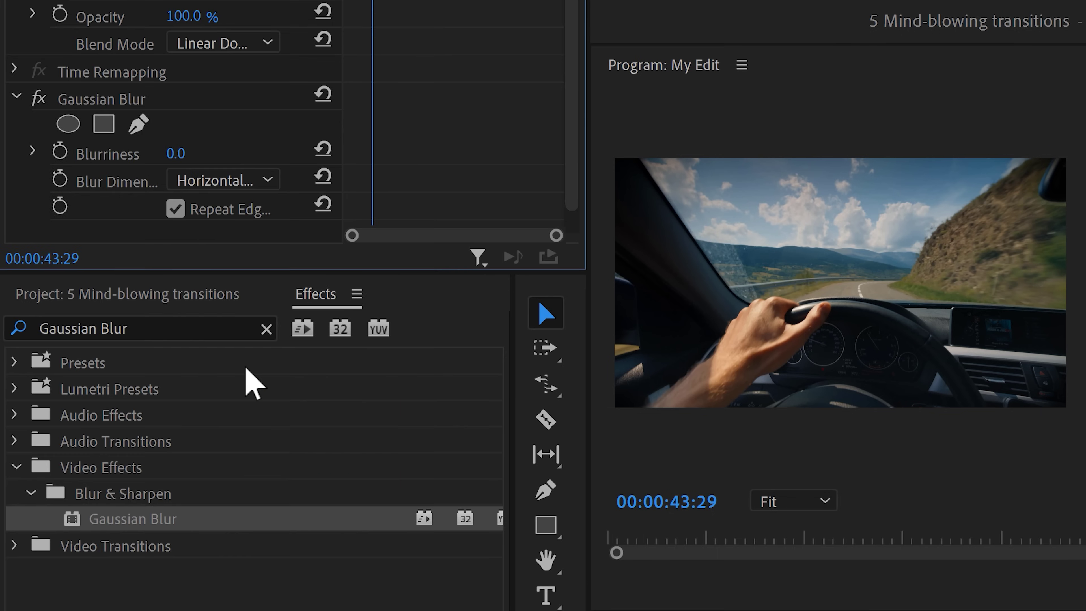
left_click_drag(177, 158, 234, 158)
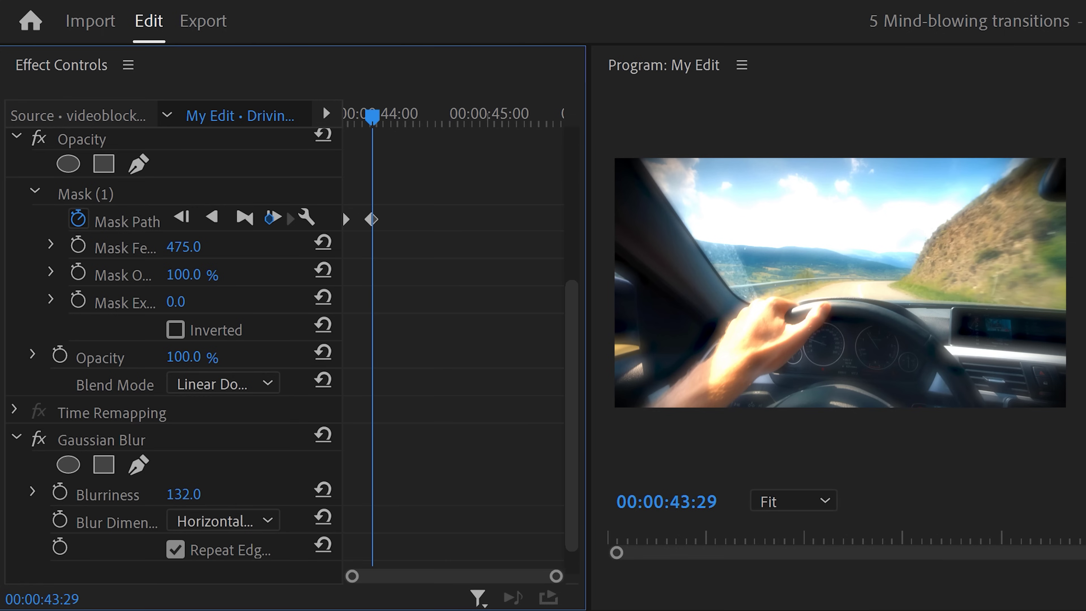
Keyframe the driving clip's opacity at 43:21 and edit its value at a later frame.
left_click_drag(373, 122, 346, 122)
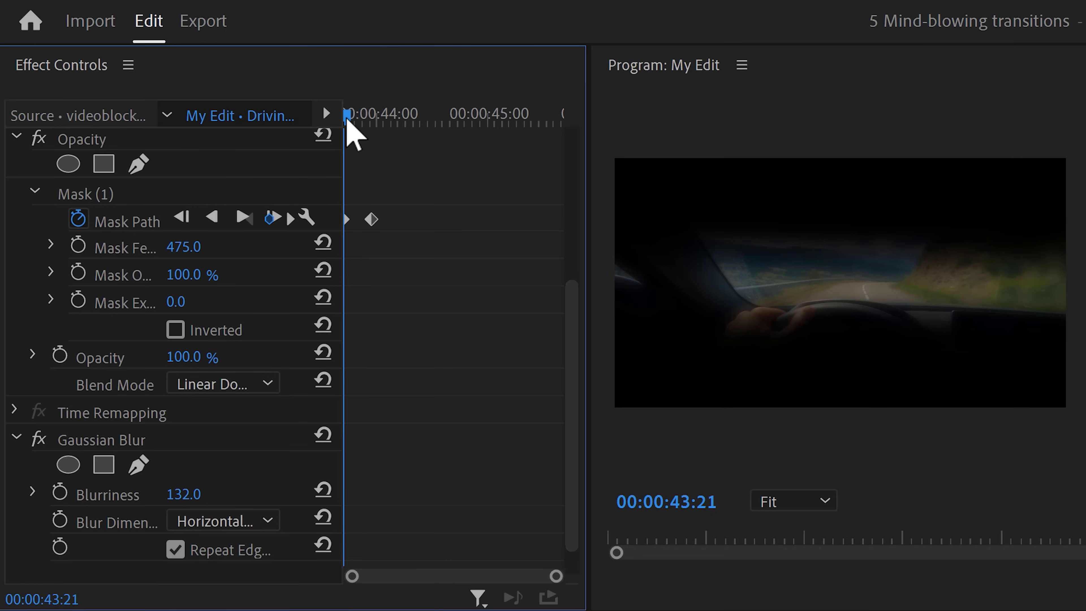
left_click(65, 353)
left_click_drag(356, 115, 427, 115)
left_click(215, 355)
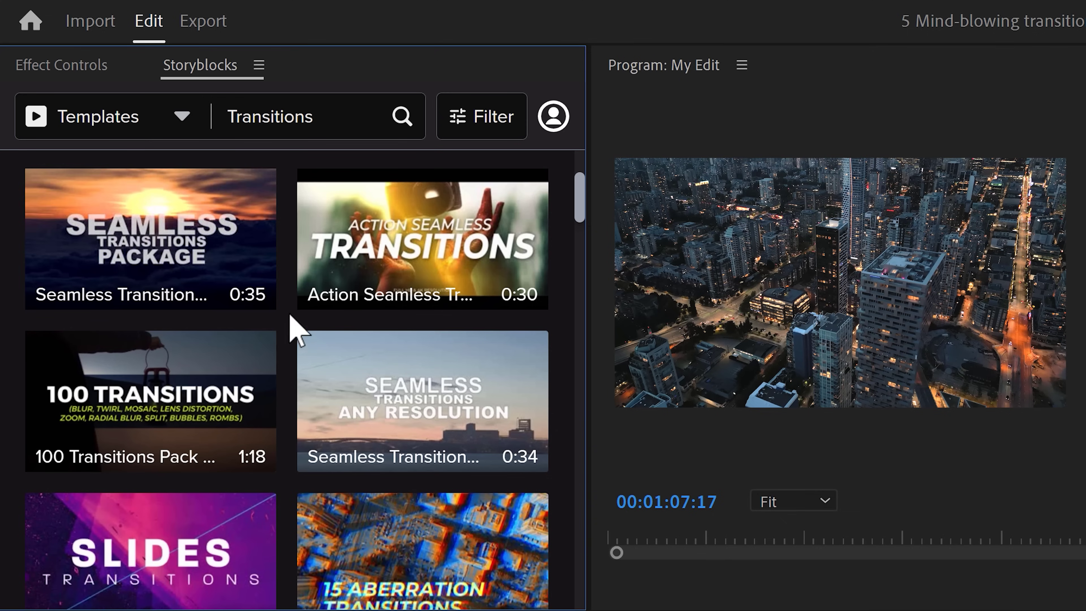
Download the first Seamless Transitions template pack from Storyblocks in the PPT (h264) format.
mouse_move(240, 262)
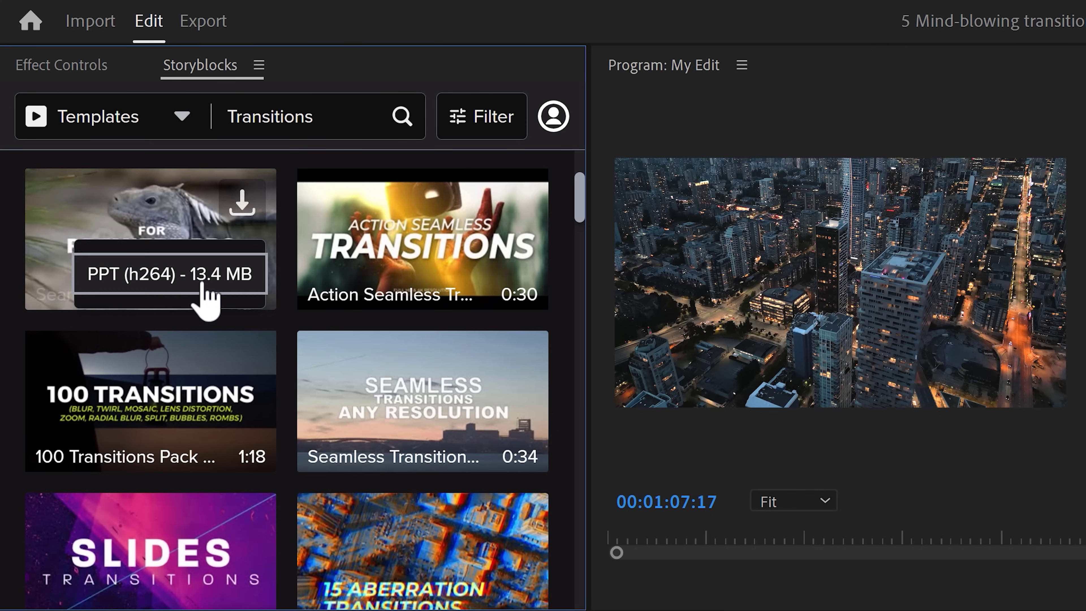
left_click(206, 295)
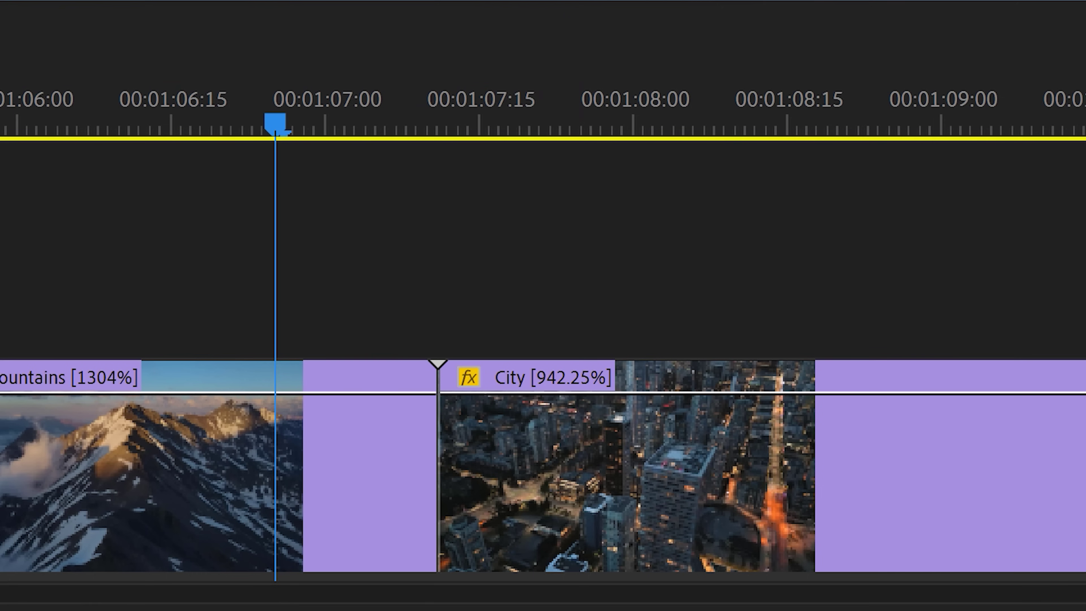
left_click_drag(0, 231, 454, 233)
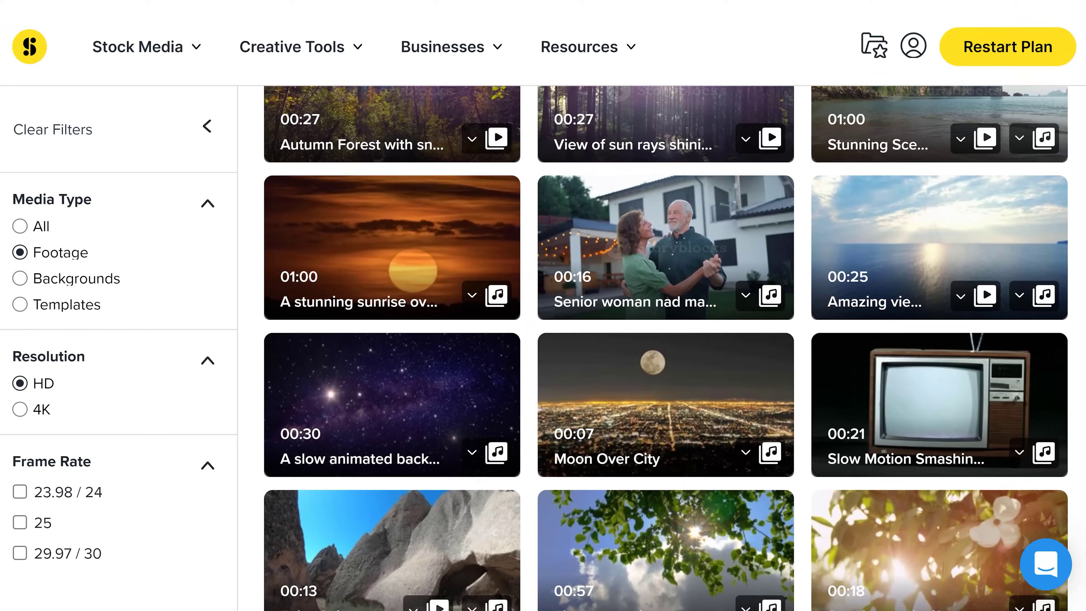
Scroll through the Storyblocks Premiere Pro templates list.
scroll(667, 346, "down", 6)
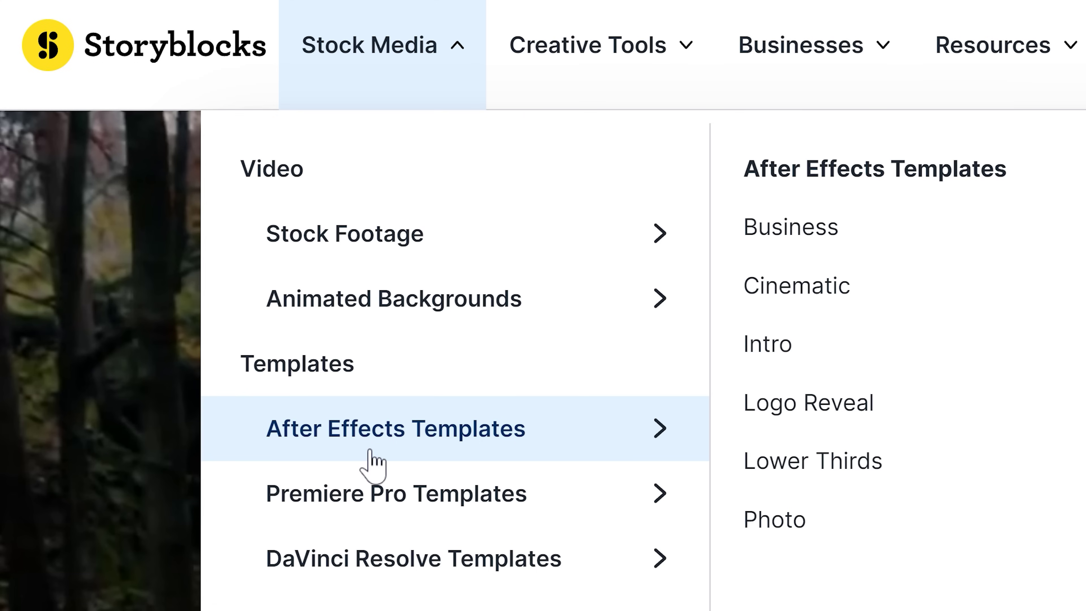
scroll(374, 484, "down", 2)
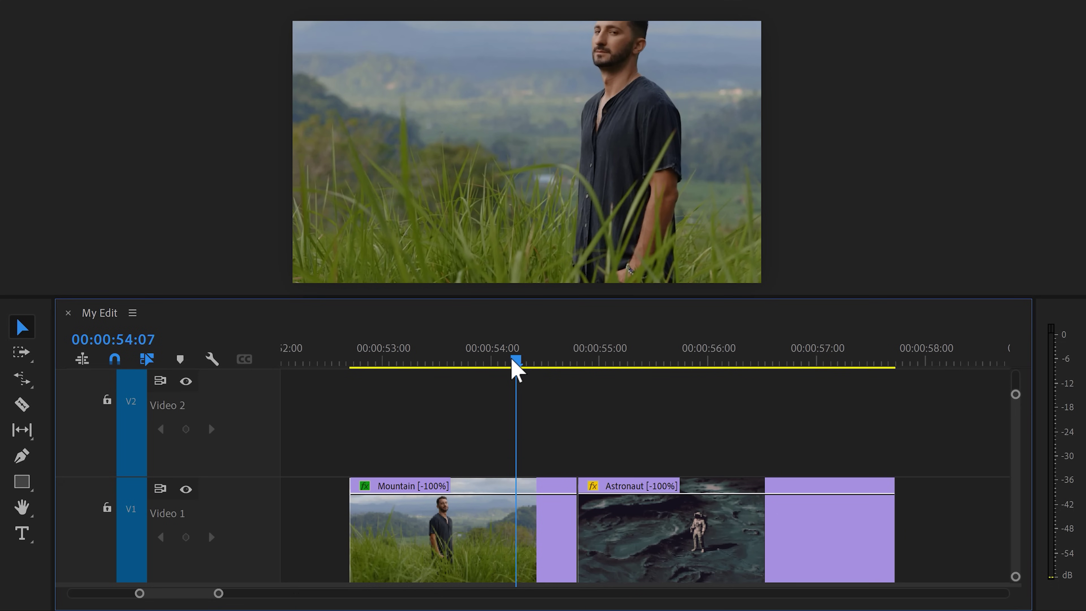
Create a new Adjustment Layer and lay it on Video 2 across the Mountain-to-Astronaut cut.
left_click_drag(516, 370, 616, 361)
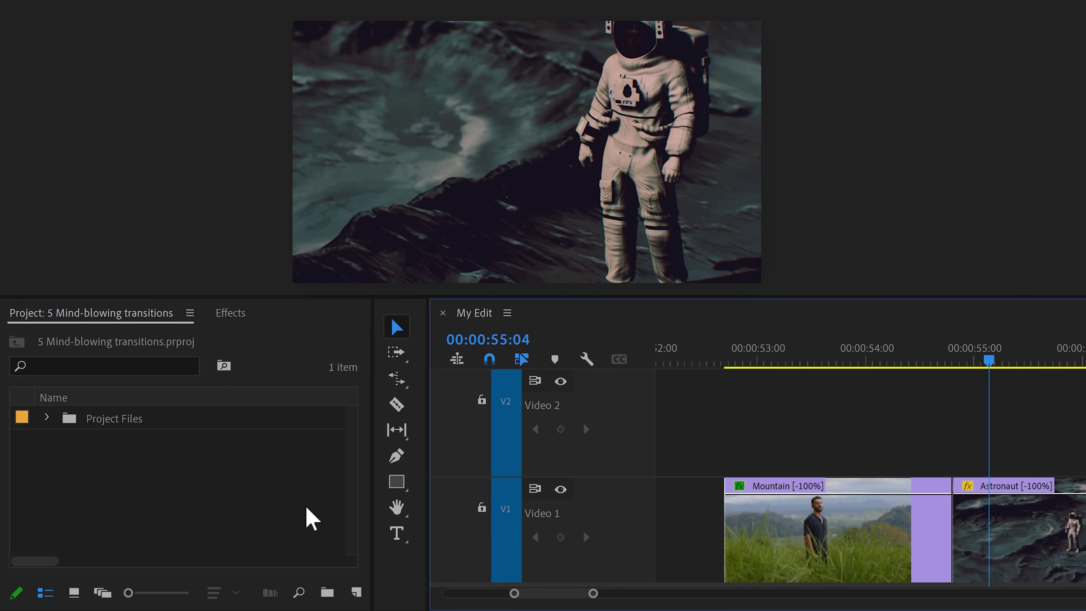
left_click(356, 592)
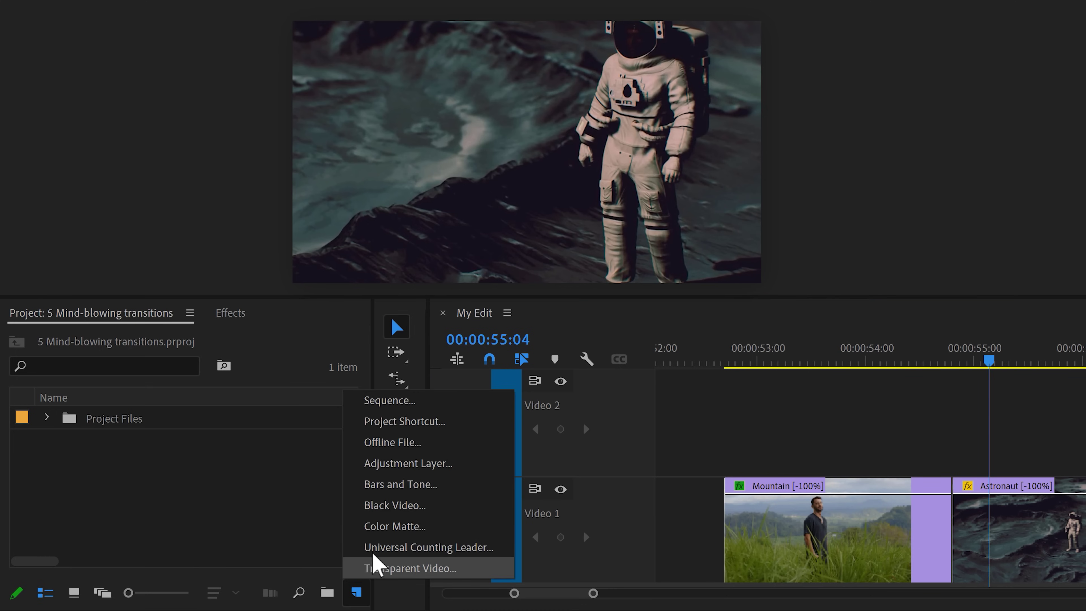
left_click(392, 465)
left_click_drag(92, 421, 539, 399)
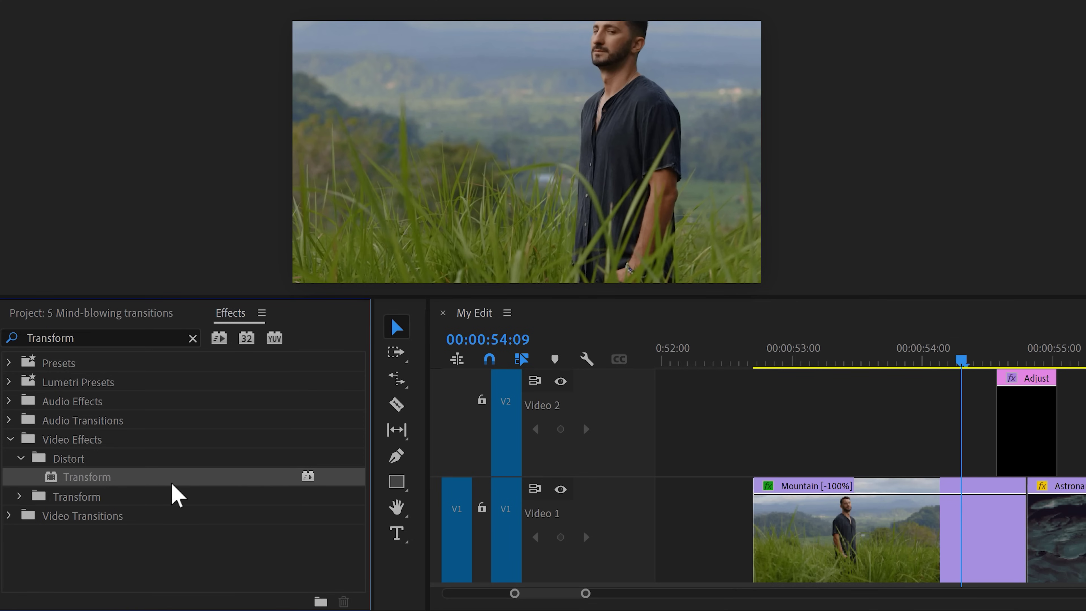
Apply Transform to the adjustment layer and keyframe Scale from 100 at 54:17 to 105 at 54:20.
left_click_drag(172, 485, 1016, 417)
left_click_drag(642, 417, 641, 418)
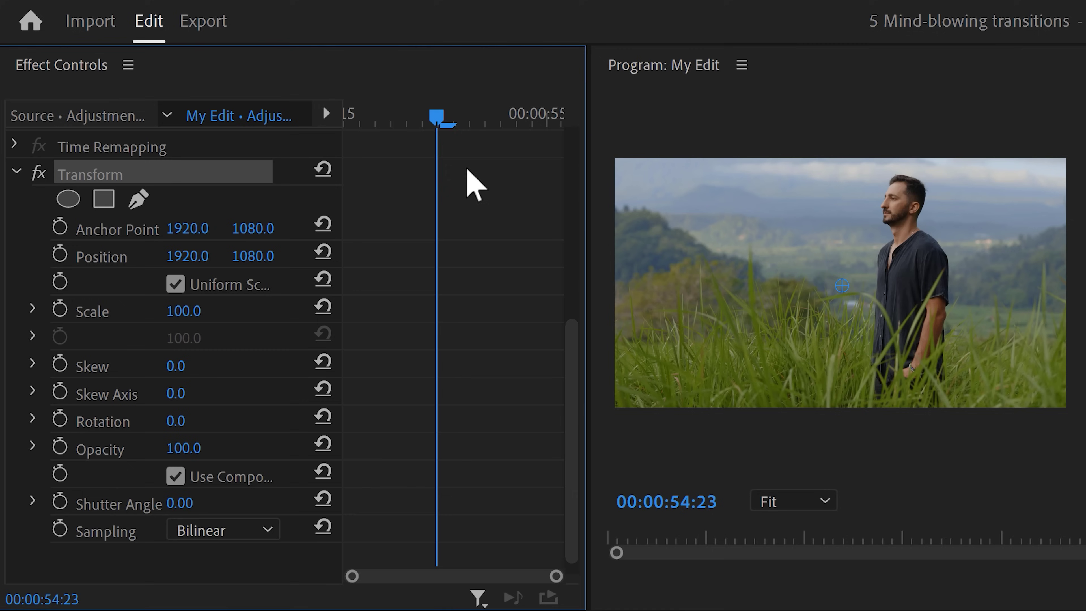
left_click_drag(446, 119, 354, 125)
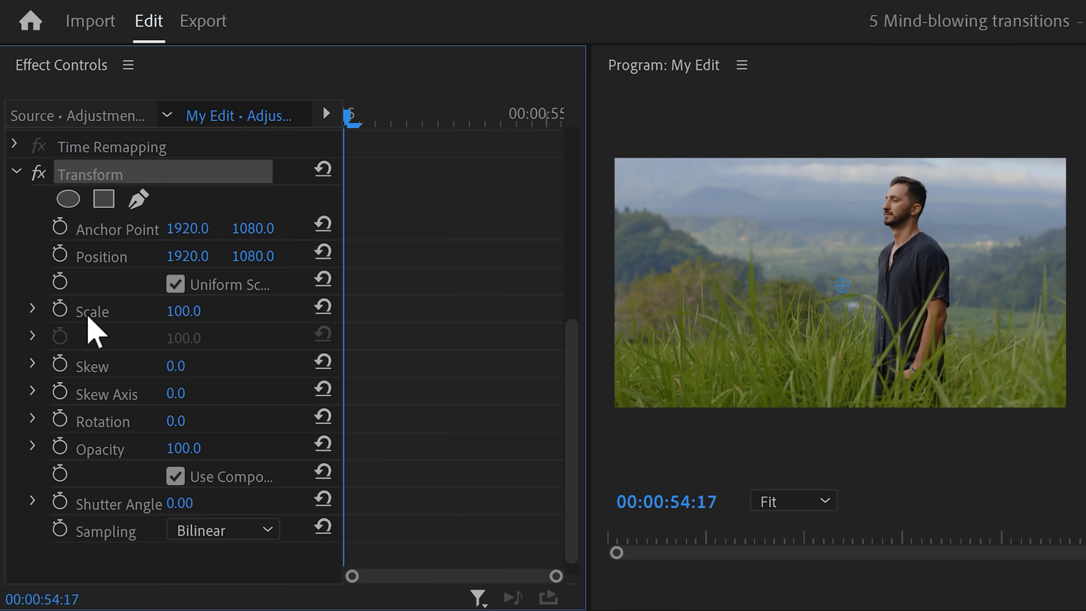
left_click(61, 310)
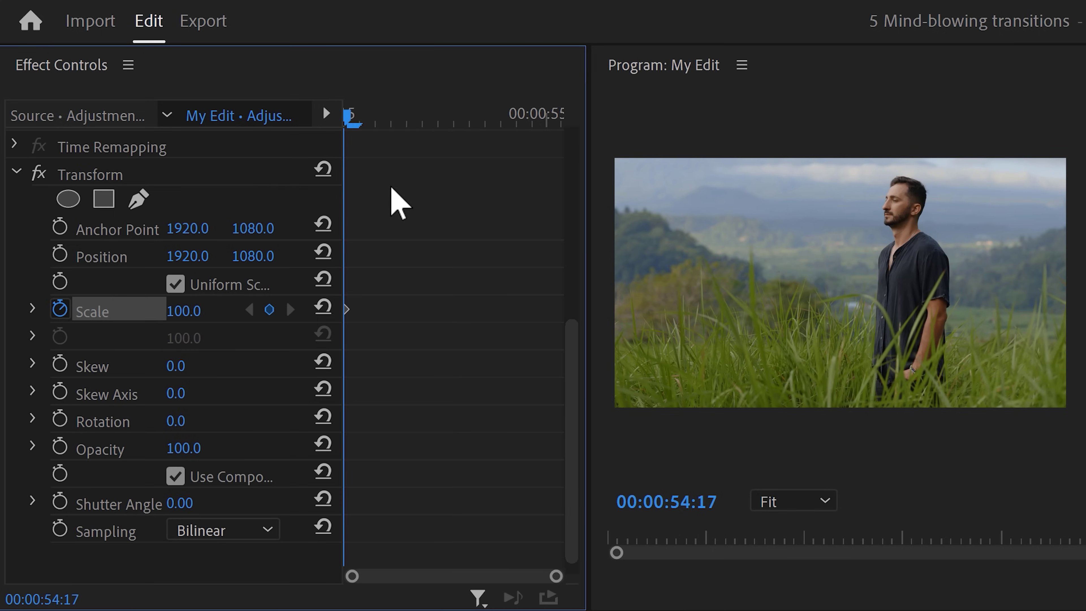
left_click_drag(352, 121, 393, 116)
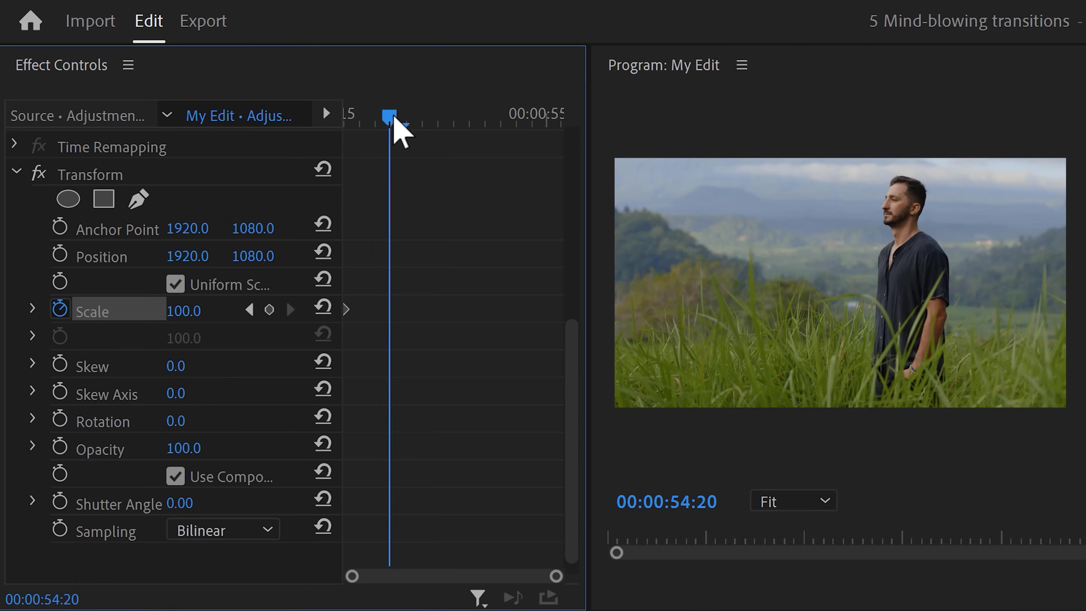
left_click(201, 309)
type("105")
key("Return")
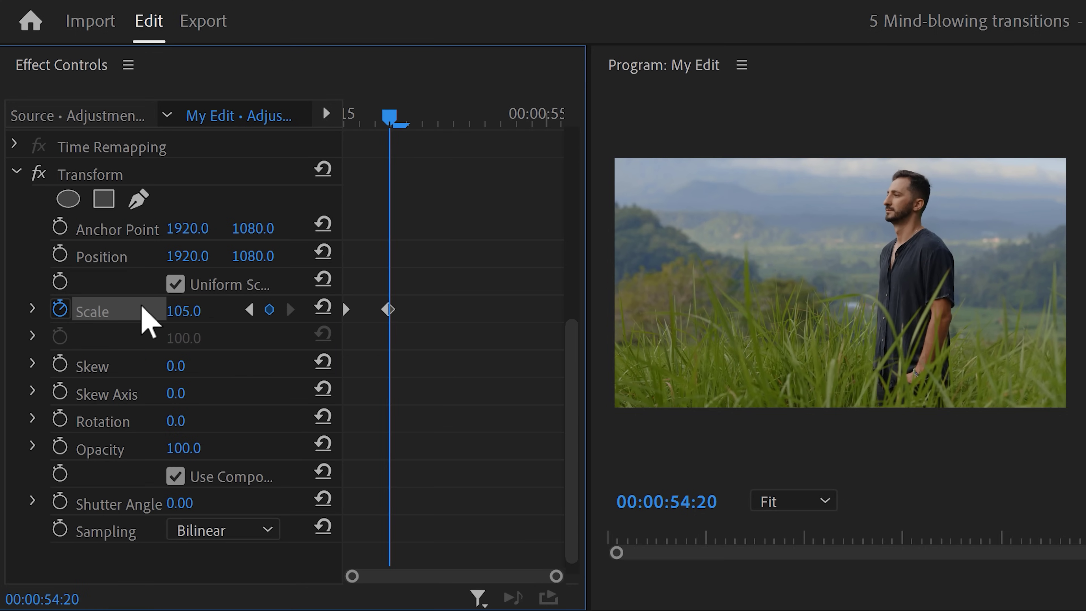
left_click_drag(393, 119, 516, 108)
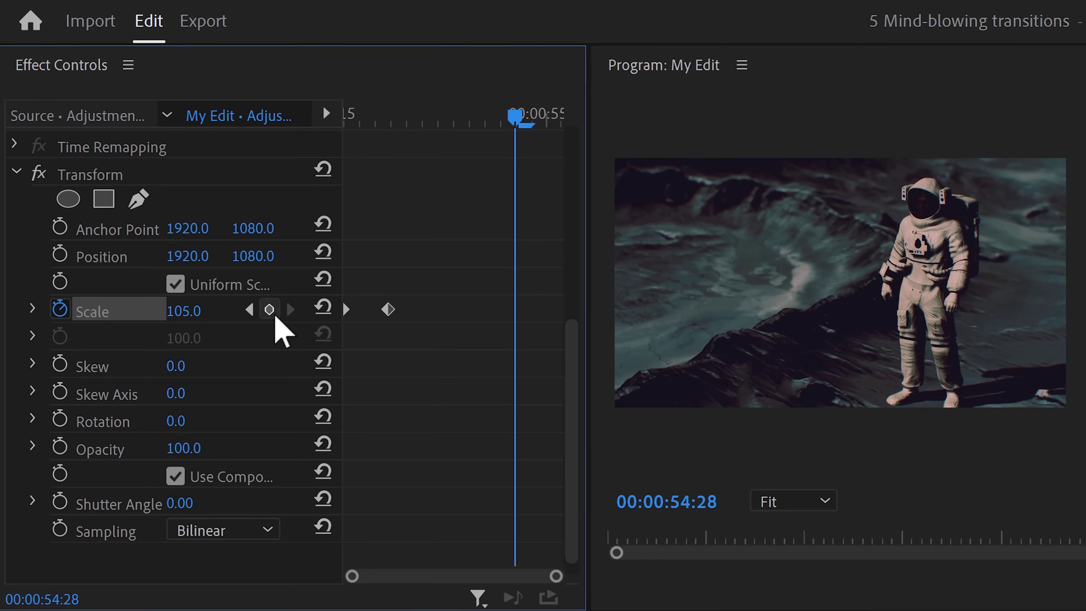
left_click_drag(515, 130, 563, 119)
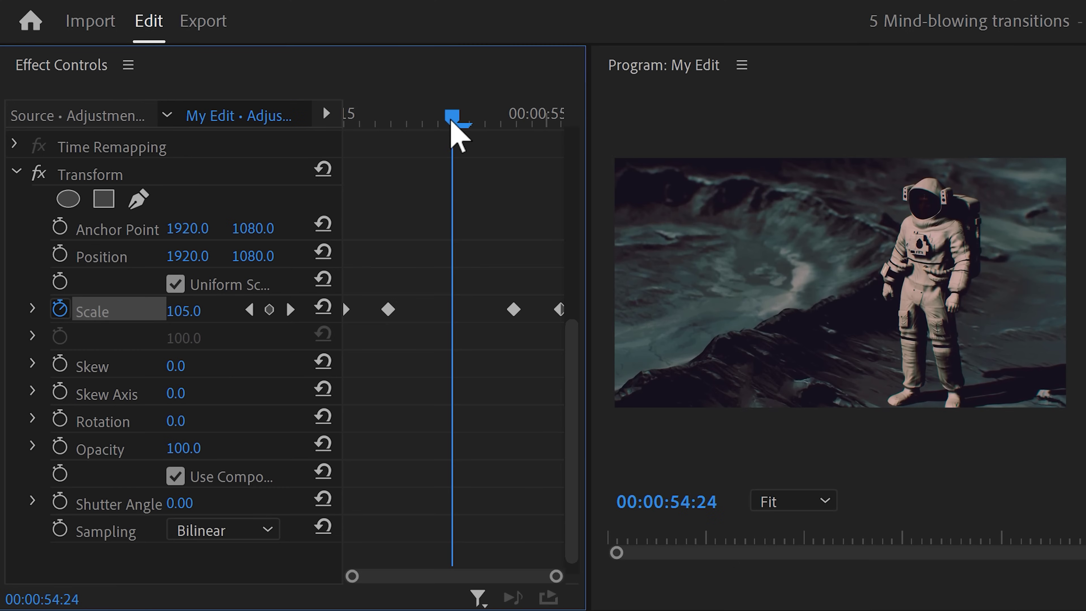
left_click_drag(451, 121, 345, 123)
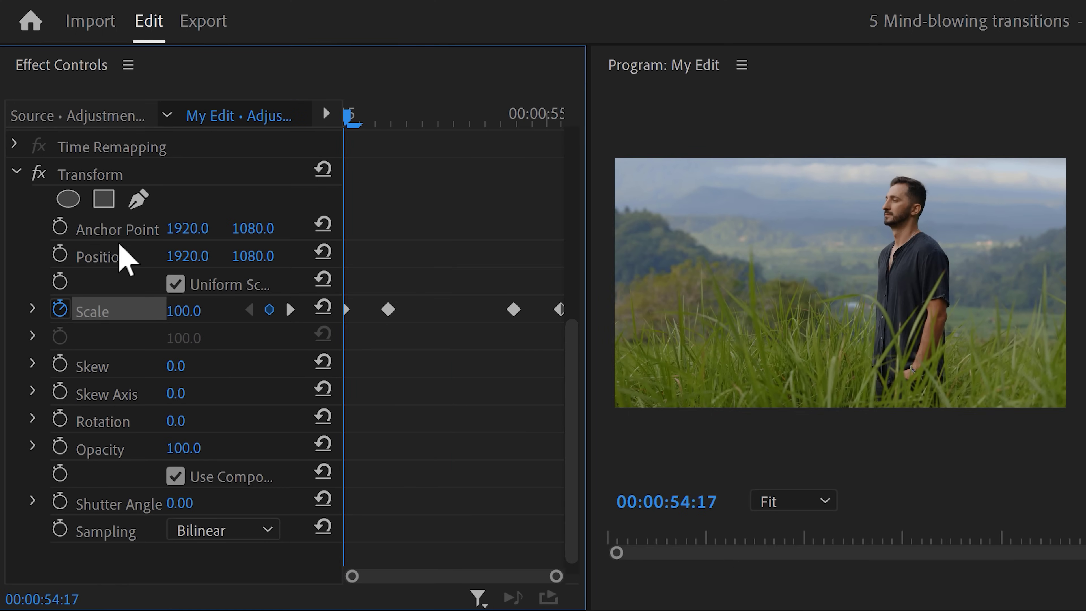
Keyframe Transform Position frame by frame with small jittering offsets, resetting it to centre on the last frame.
left_click(60, 255)
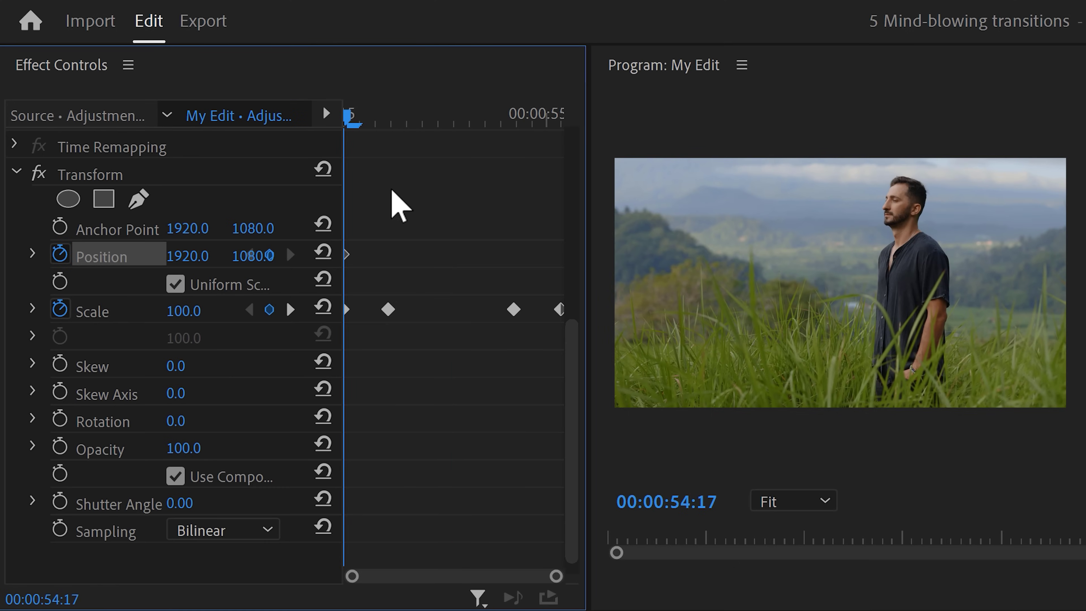
key("Right")
left_click_drag(266, 256, 256, 255)
key("Right")
left_click_drag(188, 255, 193, 256)
key("Right")
left_click_drag(256, 256, 258, 255)
key("Right")
key("Right")
left_click_drag(188, 256, 252, 255)
key("Right")
key("Right")
key("Right")
key("Right")
key("Right")
key("Right")
key("Right")
key("Right")
key("Right")
left_click(322, 252)
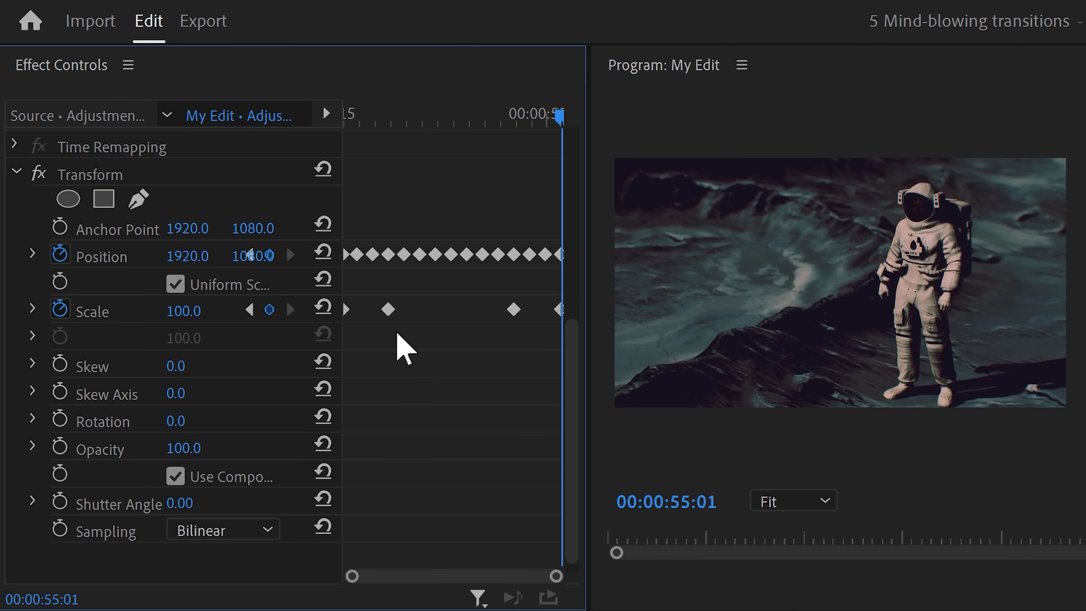
Set the Transform Shutter Angle to 180.
left_click(180, 503)
type("180")
key("Return")
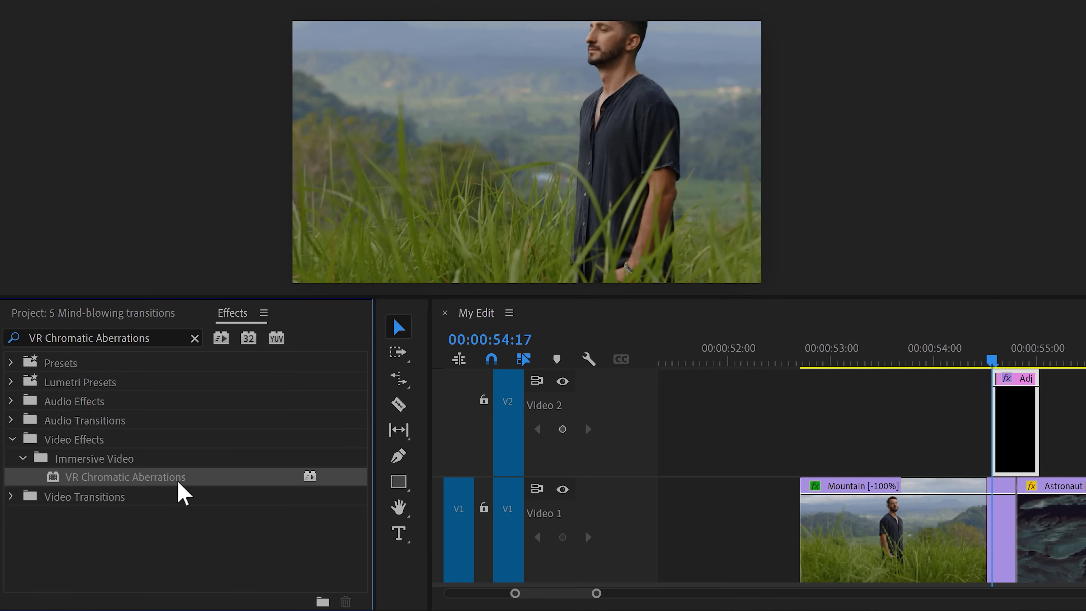
Apply VR Chromatic Aberrations to the adjustment layer and set Falloff Distance to 0 at its first frame.
left_click_drag(172, 490, 1009, 421)
left_click_drag(632, 422, 632, 422)
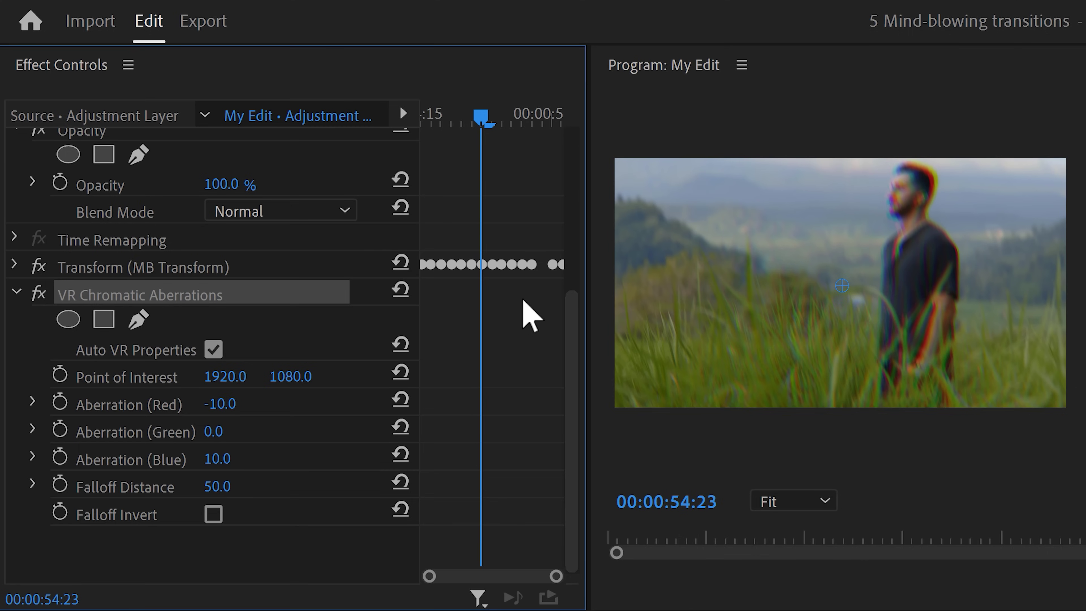
left_click_drag(478, 121, 428, 129)
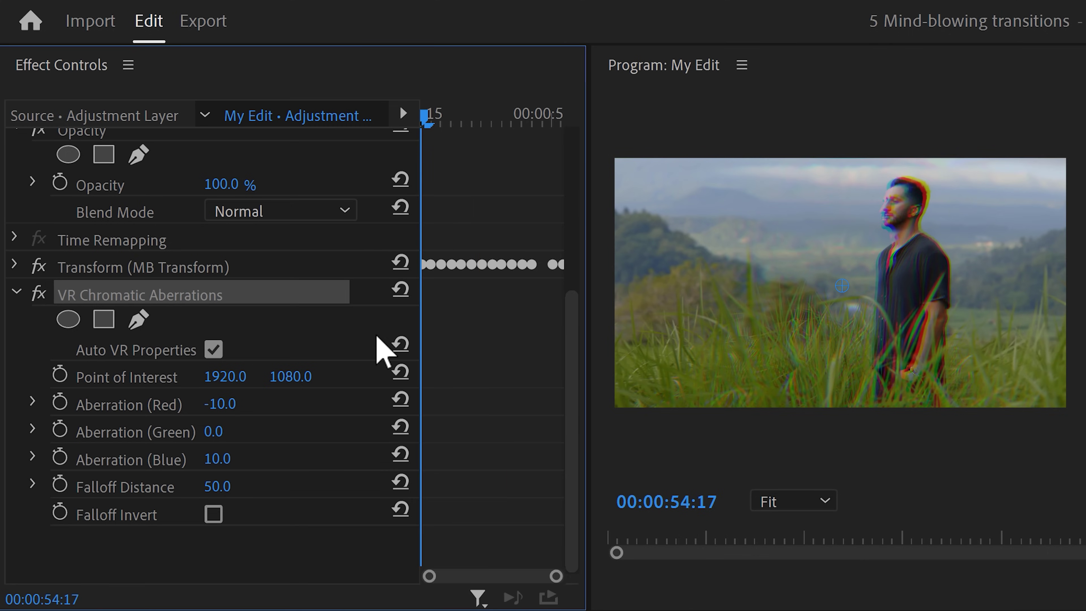
left_click(238, 488)
type("0")
key("Return")
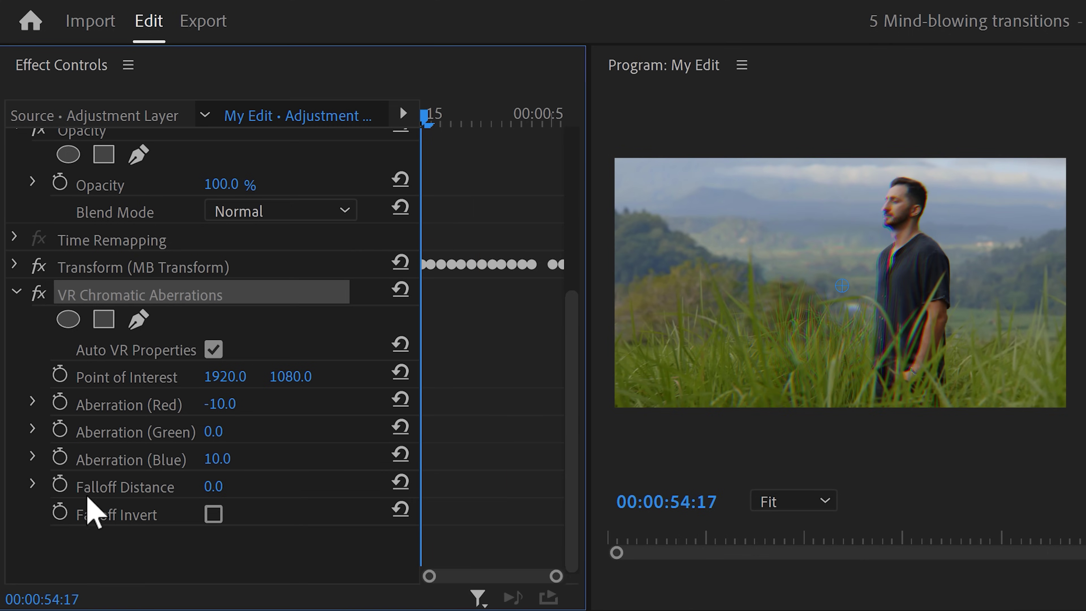
Keyframe Falloff Distance at 55:00 and raise it to 100 at 54:25.
left_click(60, 484)
left_click_drag(435, 124, 558, 112)
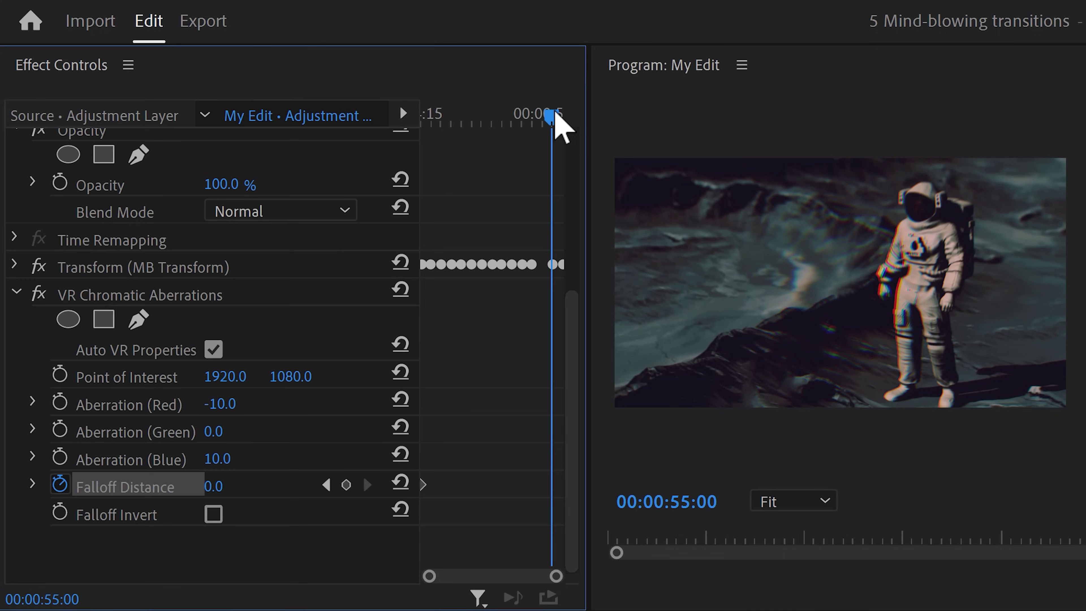
left_click(346, 484)
left_click_drag(555, 117, 482, 124)
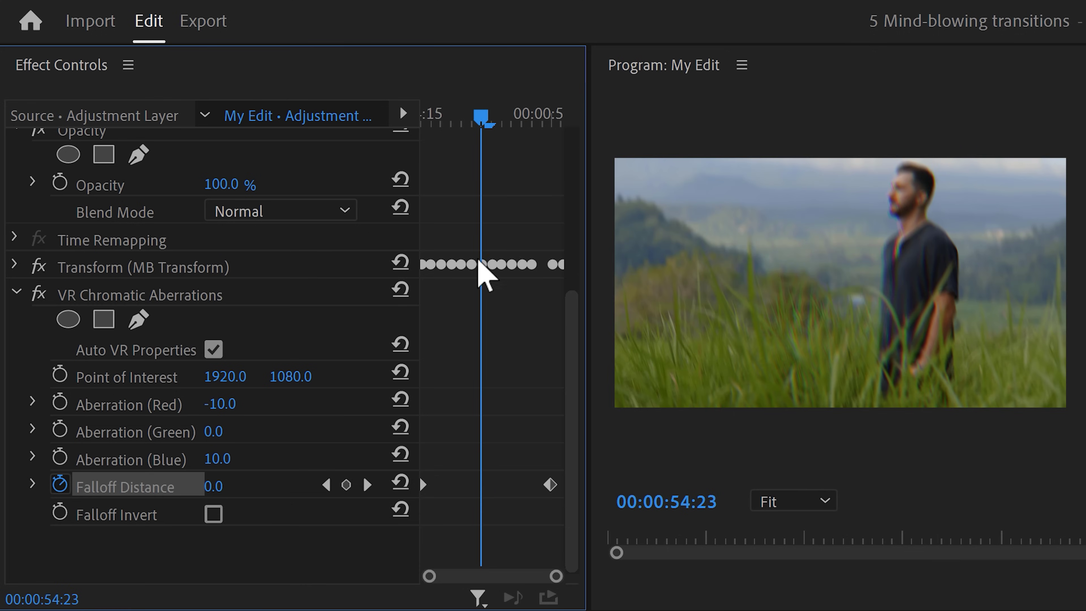
mouse_move(217, 486)
left_mouse_down()
mouse_move(239, 485)
mouse_move(197, 486)
left_mouse_up()
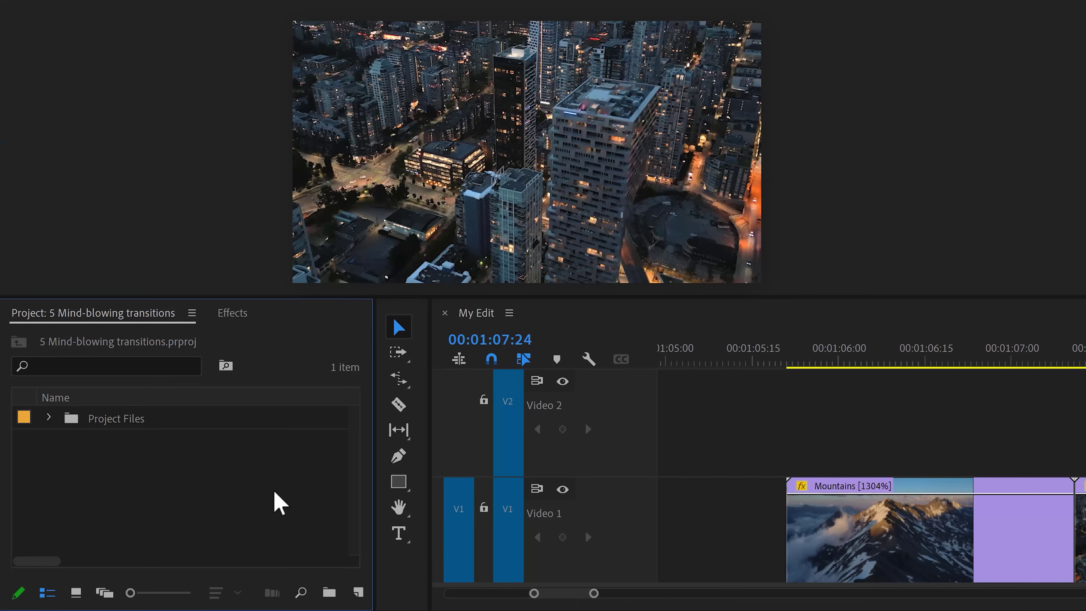
Create a new adjustment layer on Video 2 and cut it where the City clip starts.
left_click(358, 591)
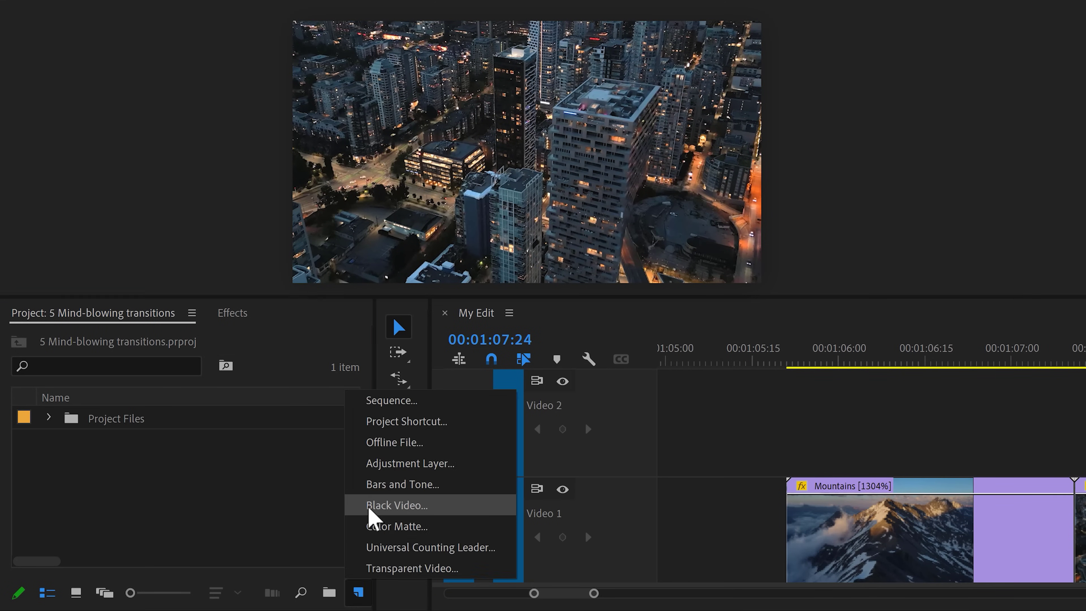
left_click(369, 466)
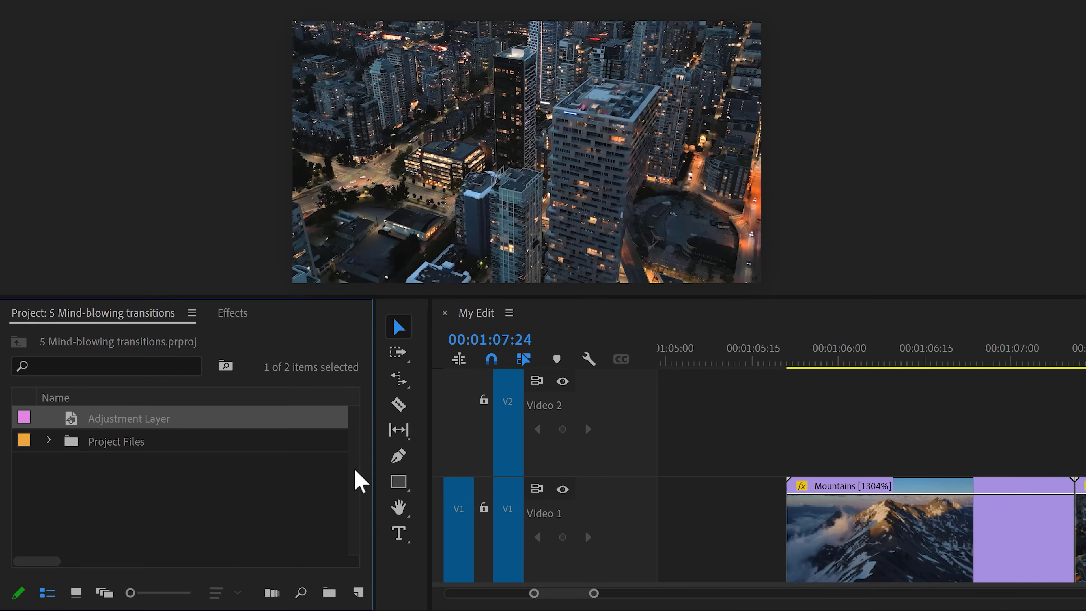
left_click_drag(76, 422, 984, 454)
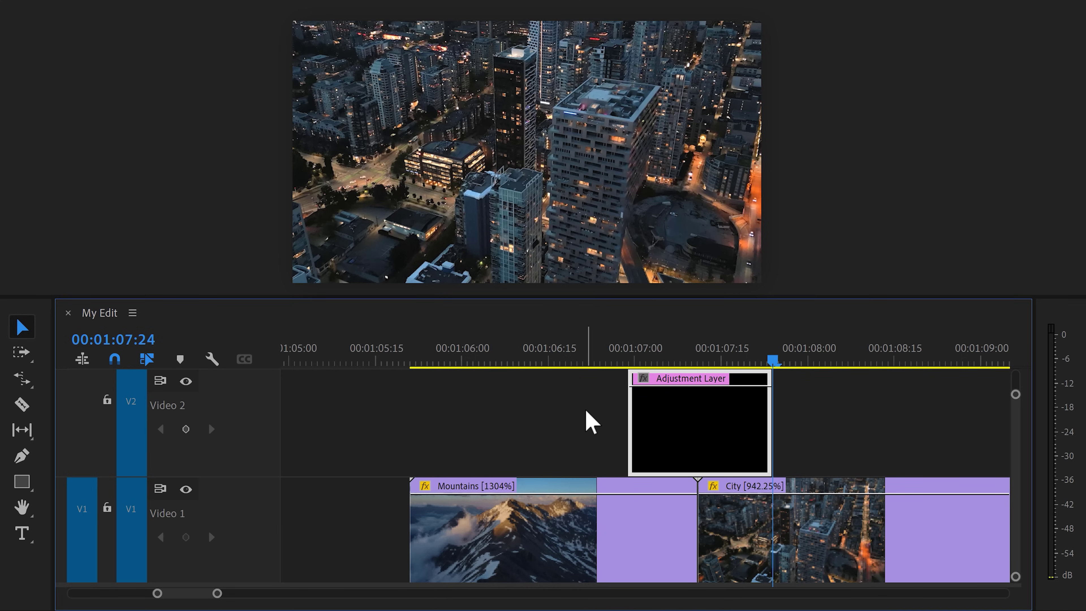
left_click_drag(761, 357, 699, 367)
key("ctrl+k")
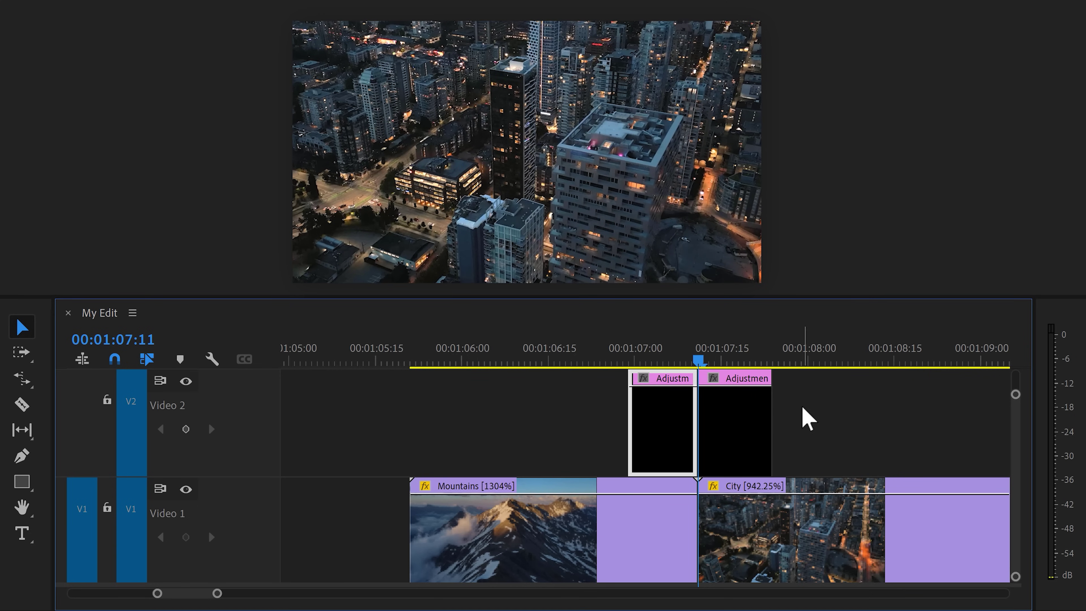
Apply Replicate to the first adjustment clip with a Count of 3.
left_click(231, 315)
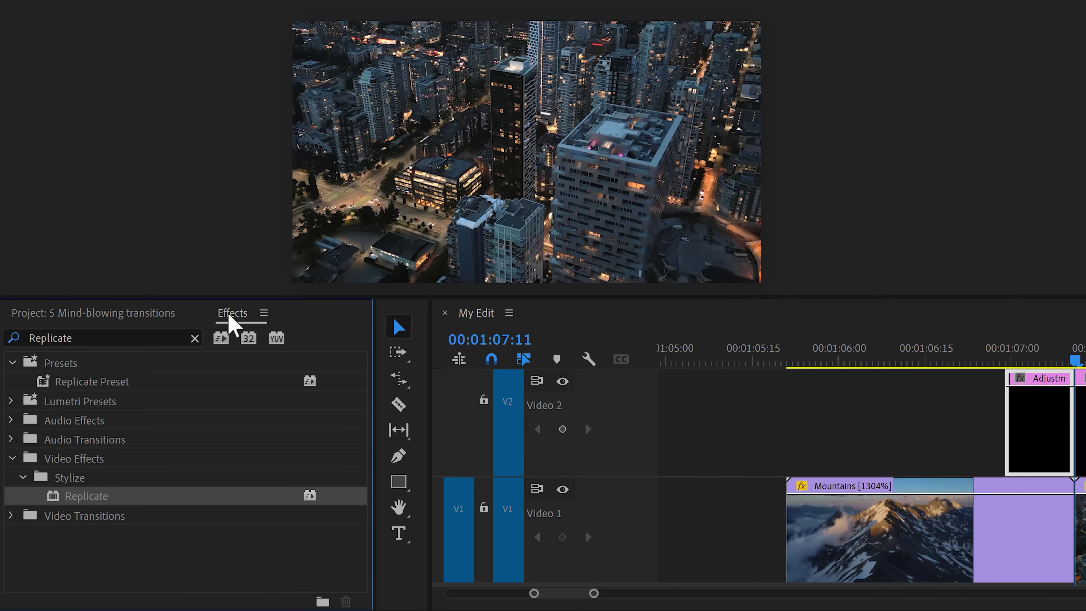
left_click_drag(121, 498, 1017, 417)
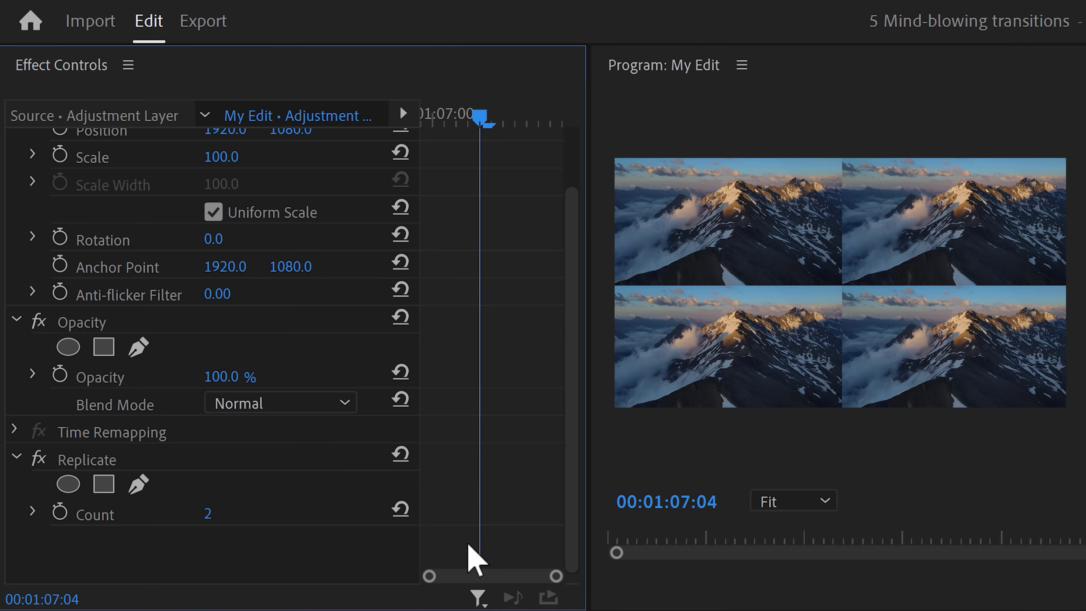
left_click(207, 513)
type("3")
key("Return")
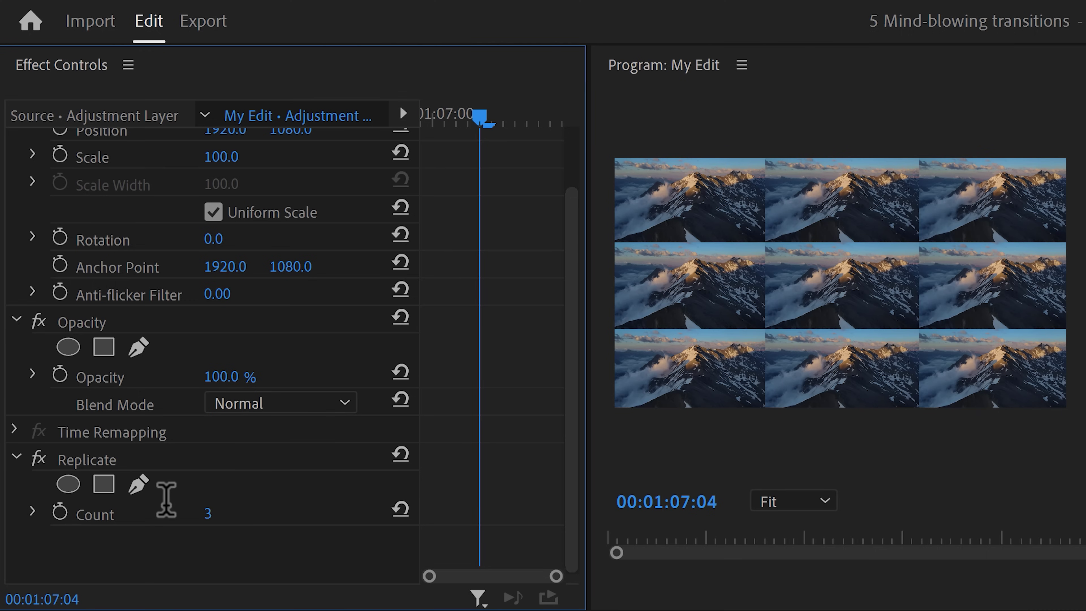
Add a Mirror effect with a 90° reflection angle and its center shifted lower.
left_click_drag(129, 434, 196, 545)
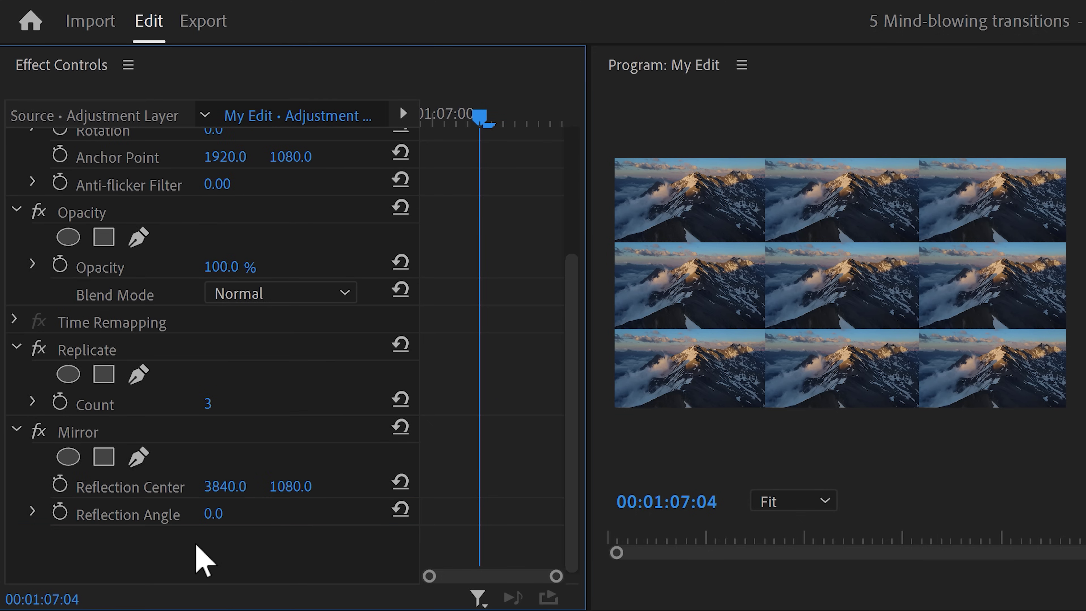
left_click(216, 513)
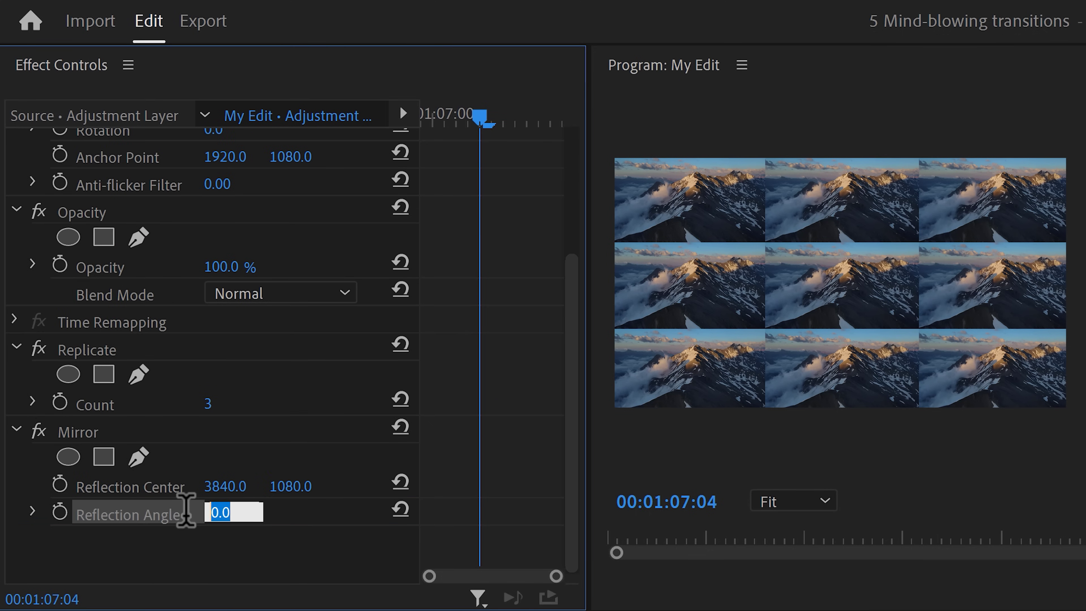
type("90")
key("Return")
left_click_drag(290, 486, 444, 486)
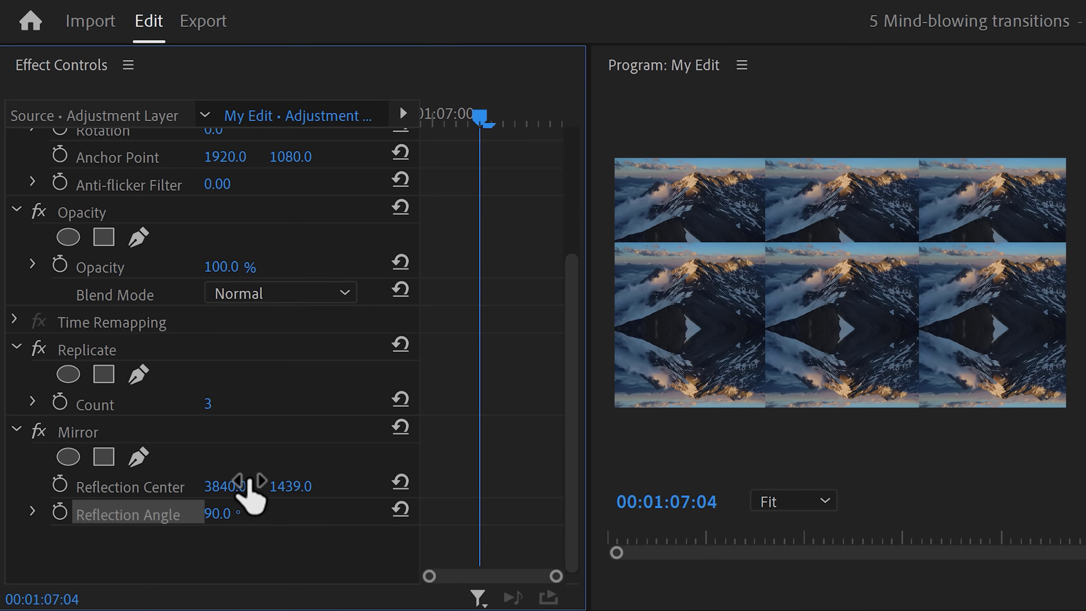
Duplicate the Mirror and set the second copy to -90° with its center at Y 721.
left_click(106, 435)
key("ctrl+c")
key("ctrl+v")
left_click_drag(575, 368, 528, 441)
left_click(223, 513)
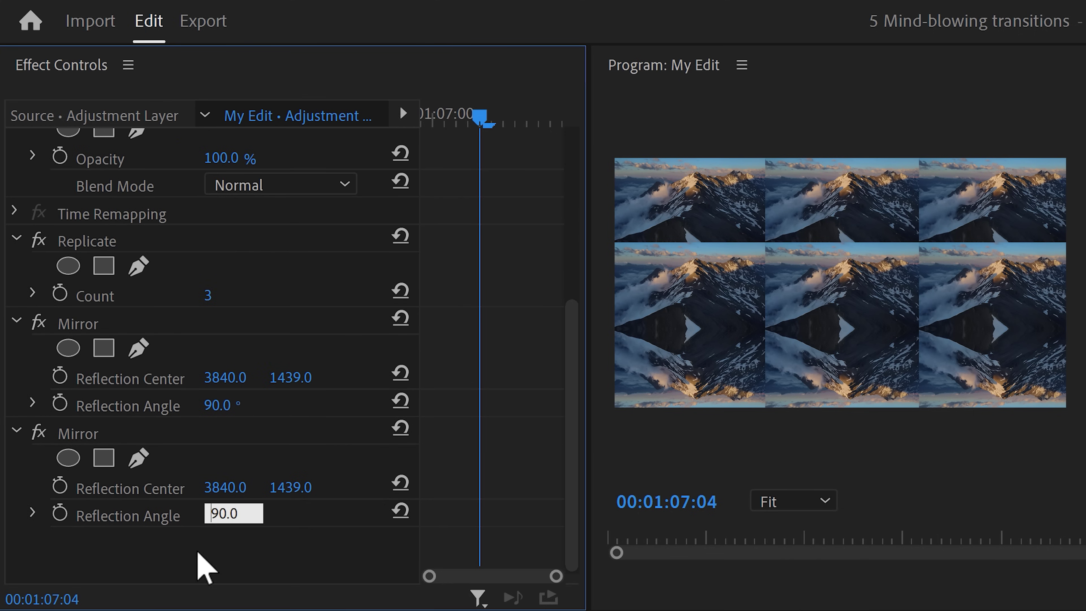
left_click_drag(291, 487, 197, 479)
Add a third Mirror copy with a 0° angle and its center shifted left.
left_click(171, 433)
key("ctrl+c")
key("ctrl+v")
left_click_drag(574, 381, 568, 459)
left_click_drag(220, 513, 189, 563)
left_click_drag(225, 486, 171, 487)
Add a fourth Mirror copy at 180° with its center moved far left.
left_click(87, 432)
key("ctrl+c")
key("ctrl+v")
scroll(299, 524, "down", 3)
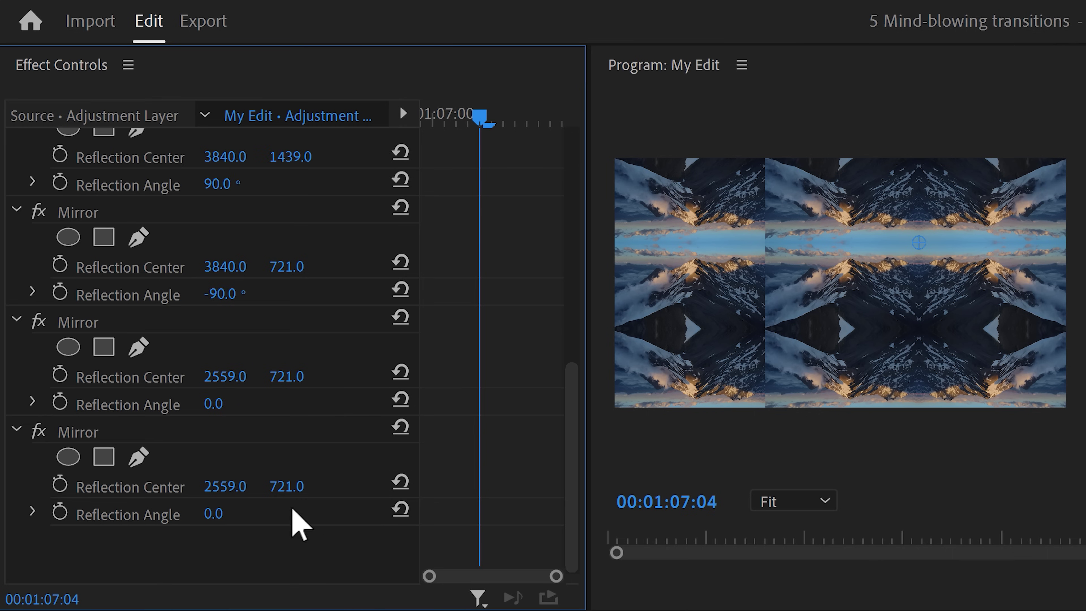
left_click(216, 512)
key("Return")
left_click_drag(226, 487, 113, 486)
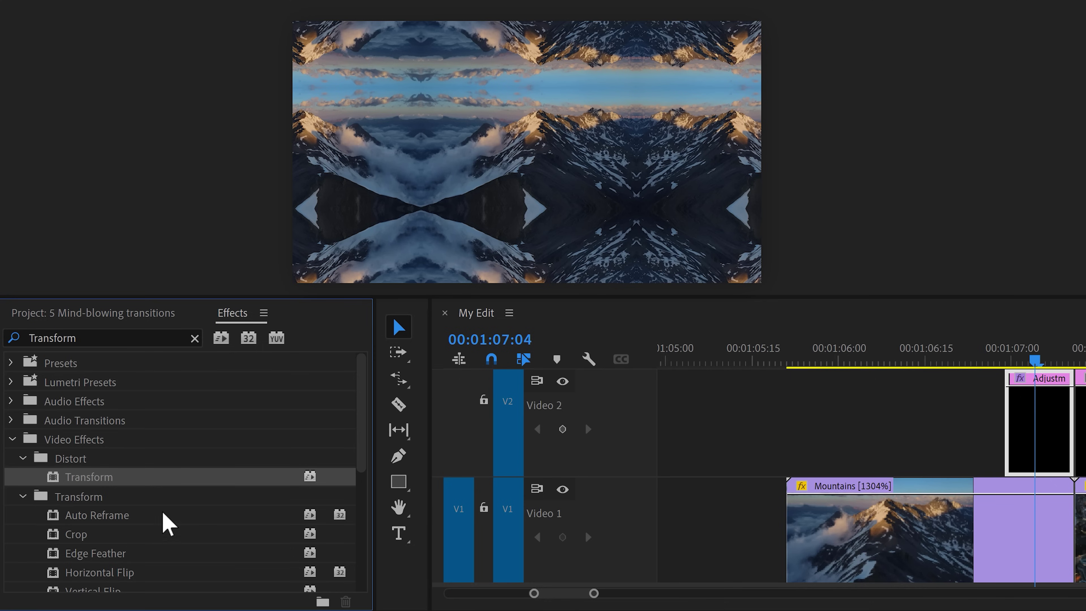
Apply Transform to the first adjustment clip and keyframe Scale at 300 at its start.
left_click_drag(139, 492, 1026, 419)
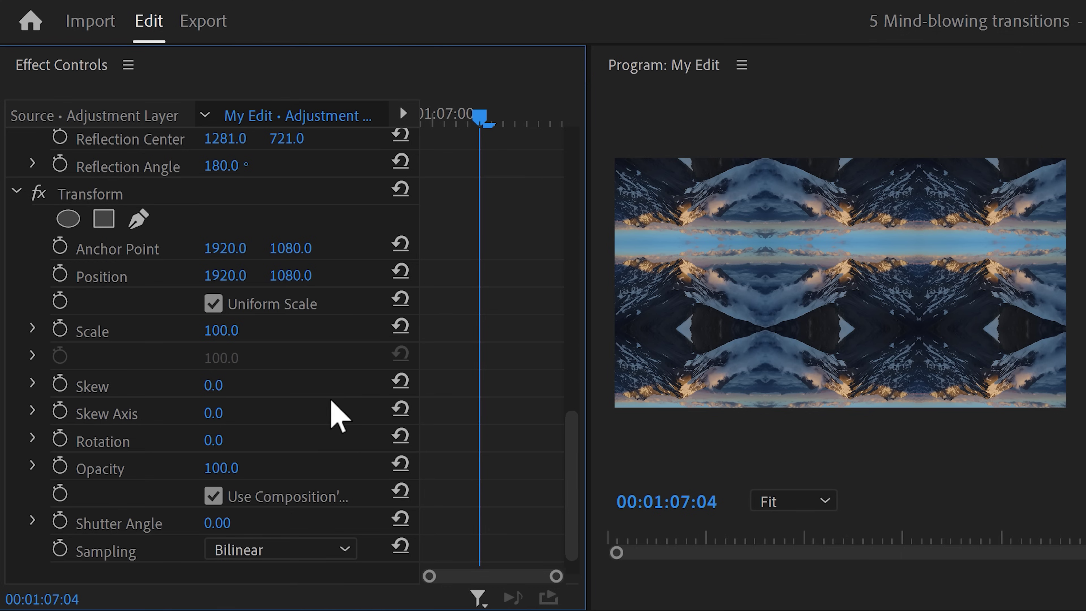
left_click(226, 331)
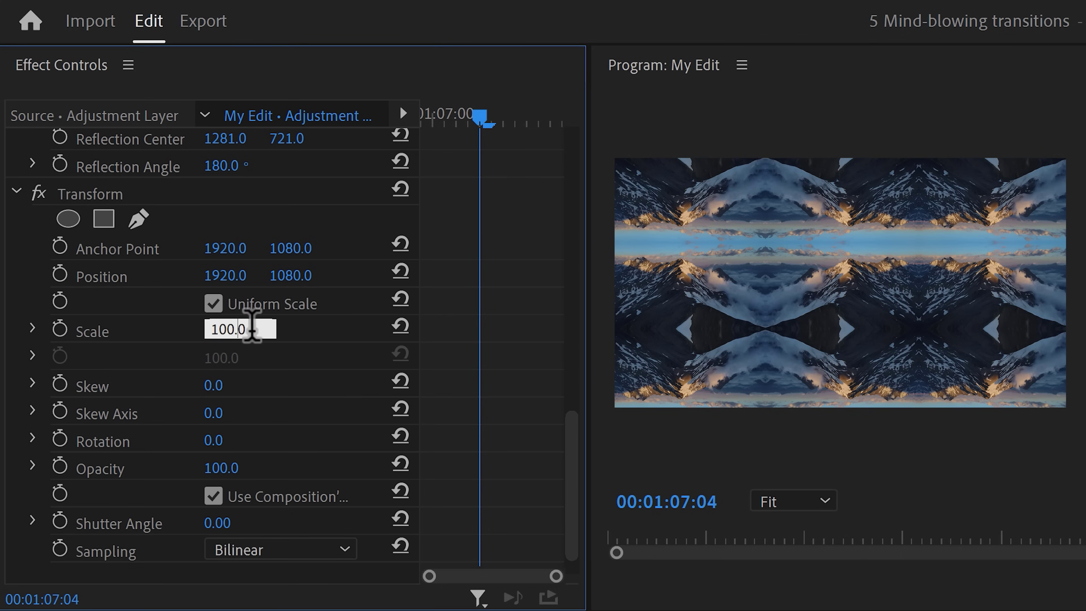
type("300")
key("Return")
left_click_drag(470, 125, 421, 122)
left_click(60, 329)
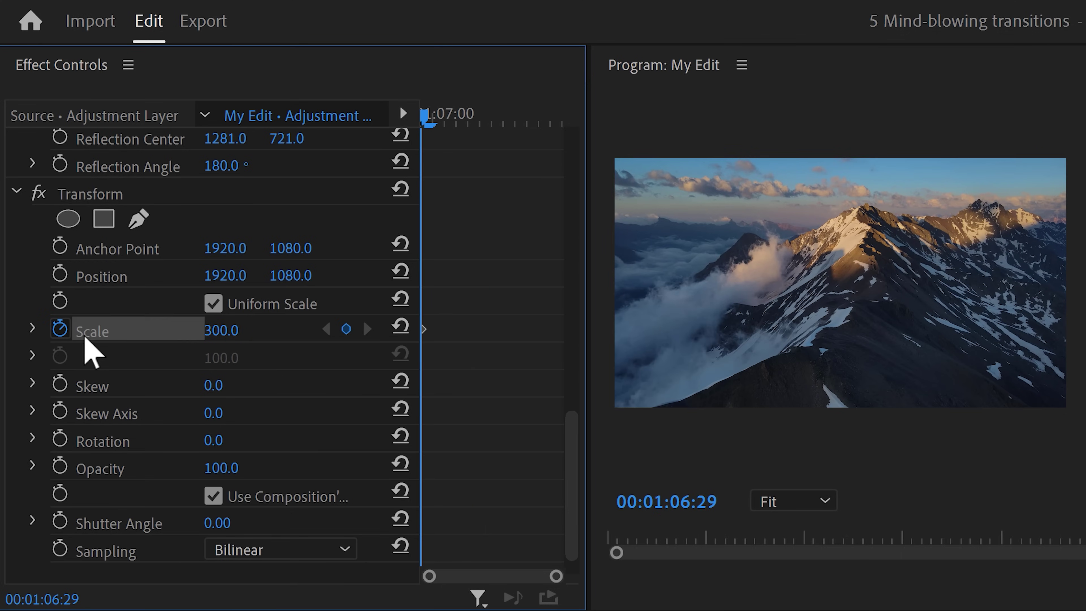
Keyframe Scale 100 at the clip's end, ease the curve, and set Shutter Angle 180.
left_click_drag(431, 114, 551, 119)
left_click(222, 330)
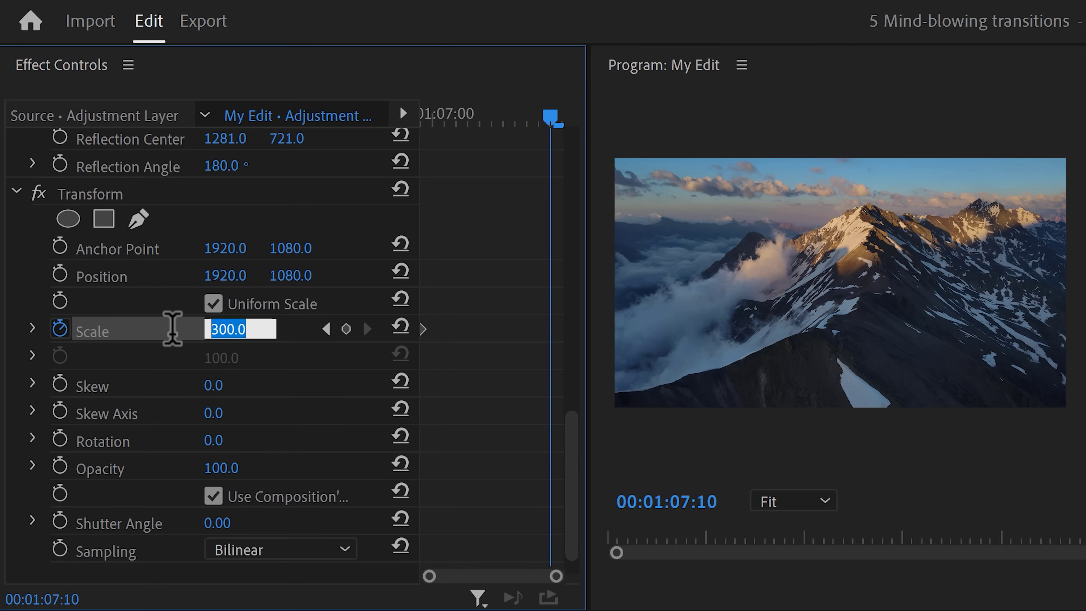
type("100")
key("Return")
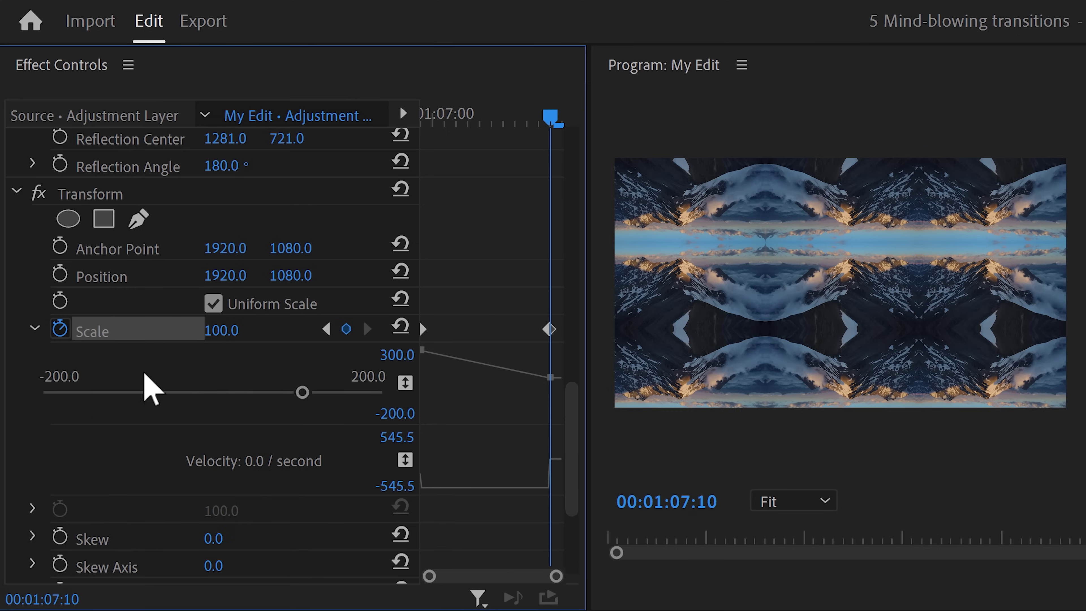
left_click_drag(431, 489, 506, 476)
left_click_drag(574, 445, 571, 490)
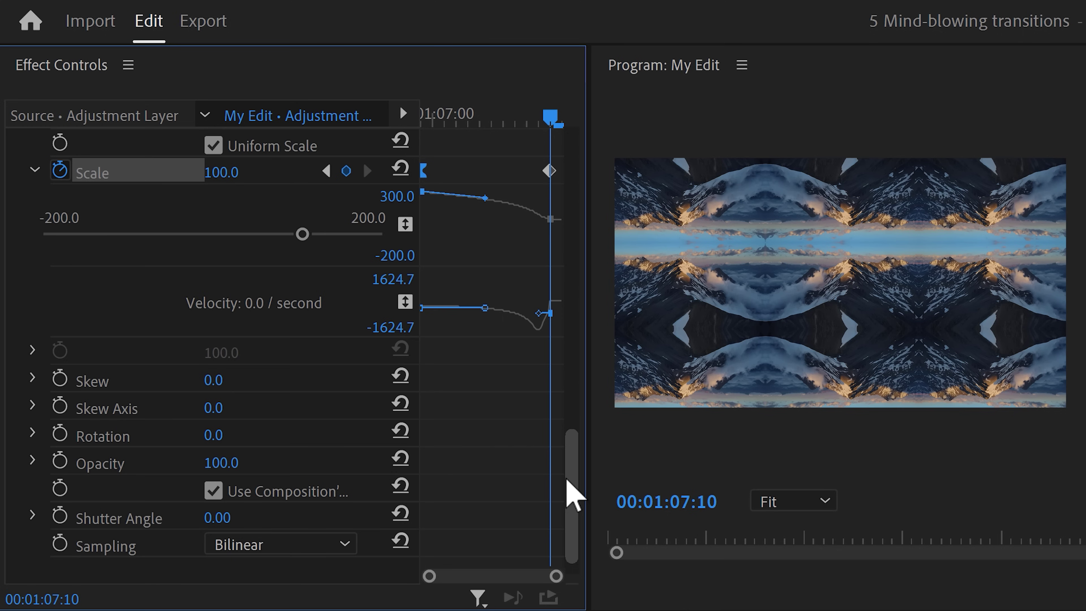
left_click(214, 517)
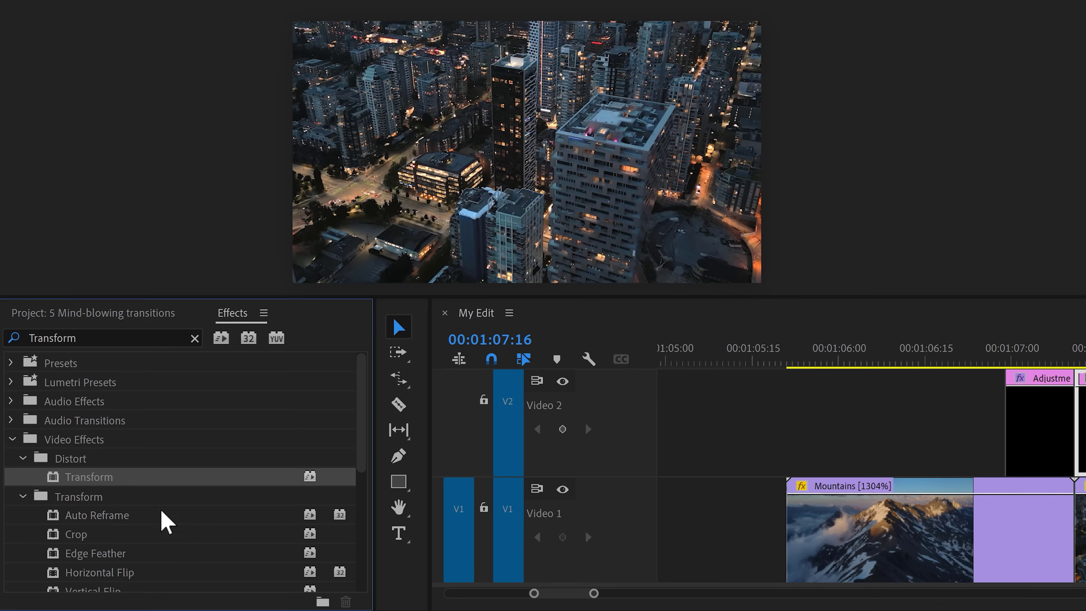
Apply Transform to the second adjustment clip and keyframe Scale at 200 at its start.
left_click_drag(126, 478, 731, 425)
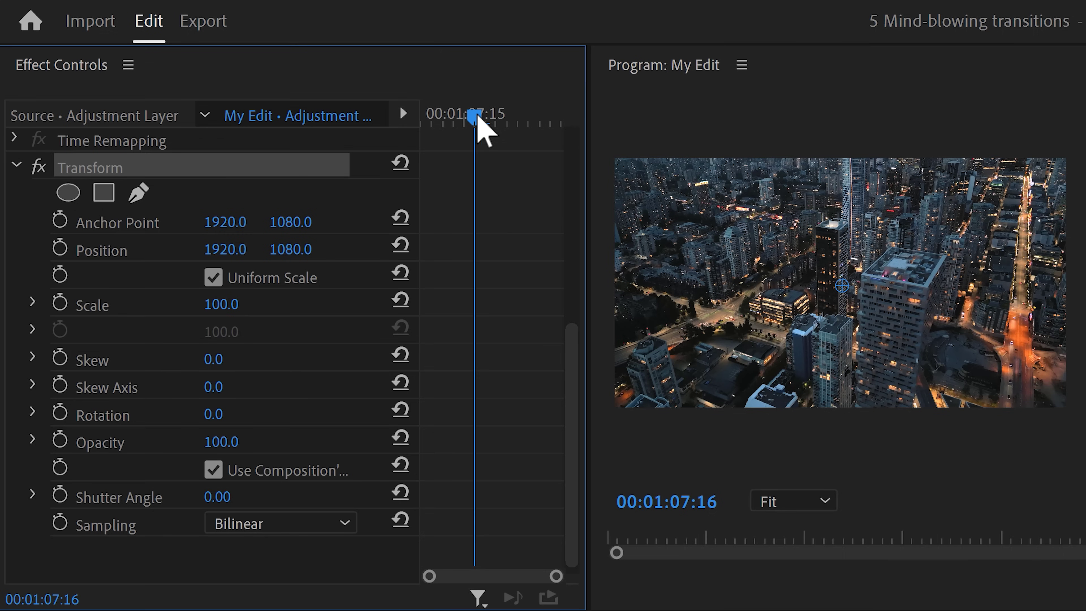
left_click_drag(477, 121, 425, 121)
left_click(221, 305)
type("200")
key("Return")
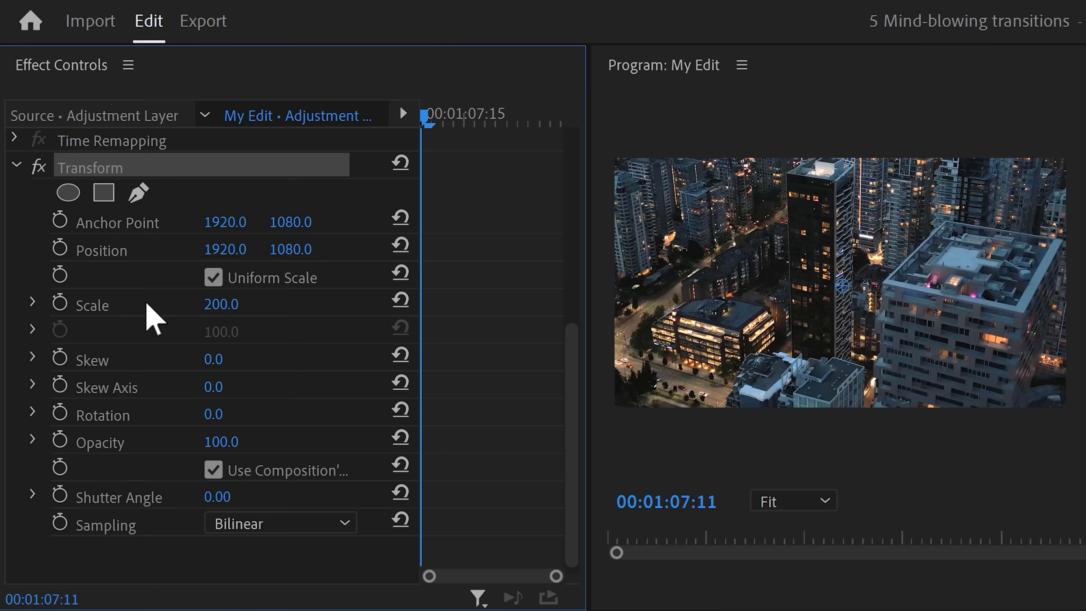
left_click(60, 302)
Keyframe Scale at 100 at the second clip's end.
left_click(453, 119)
left_click_drag(461, 116, 561, 116)
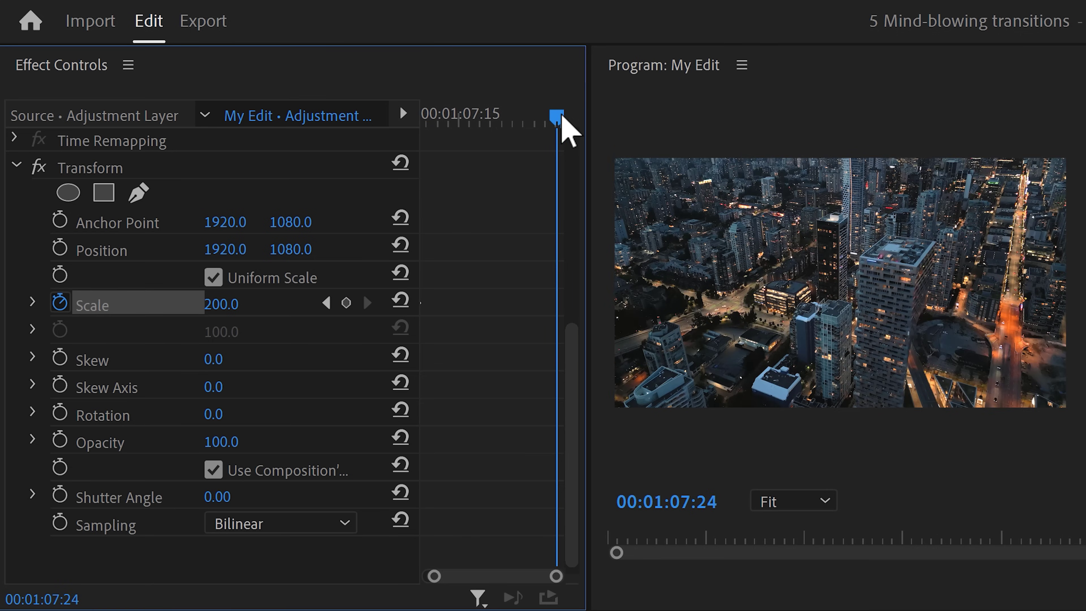
left_click(227, 304)
type("100")
key("Return")
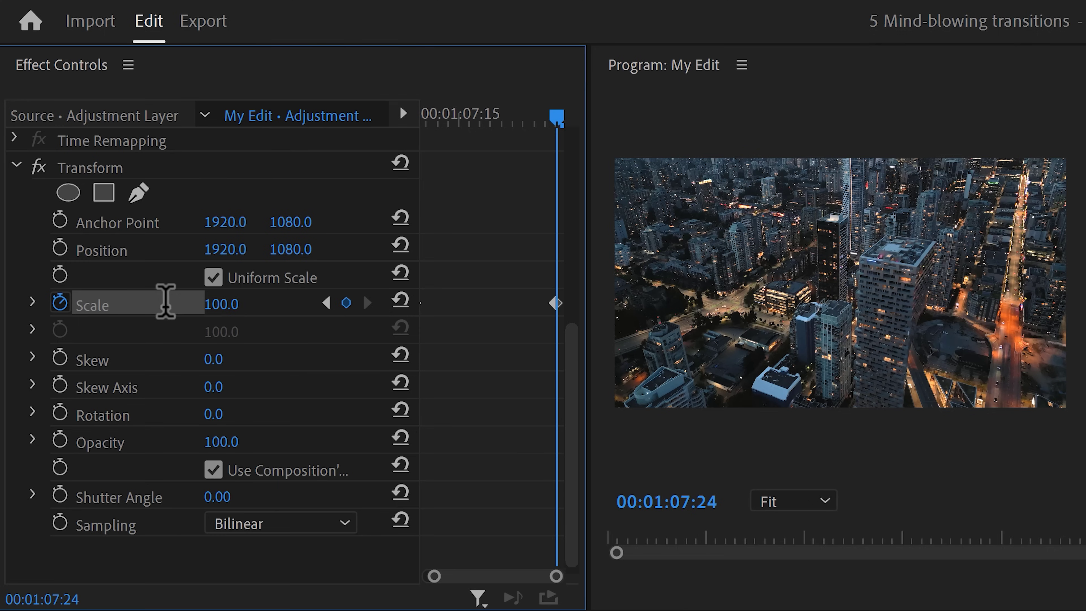
Ease the Scale curve into the end keyframe and set Shutter Angle to 180.
left_click(33, 302)
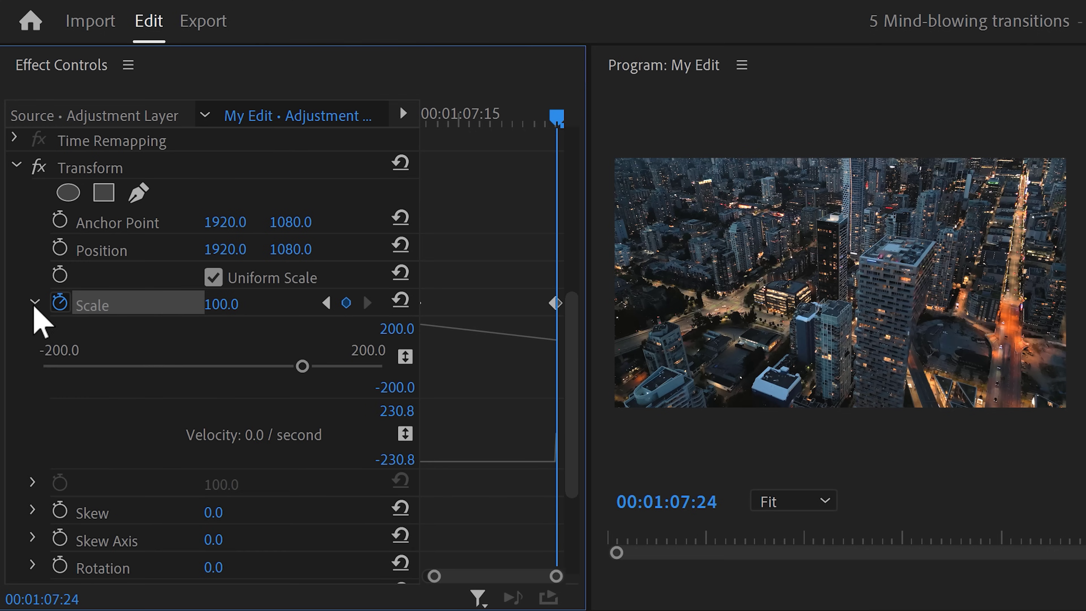
left_click_drag(555, 304, 538, 358)
left_click_drag(533, 465, 492, 437)
left_click_drag(573, 382, 570, 438)
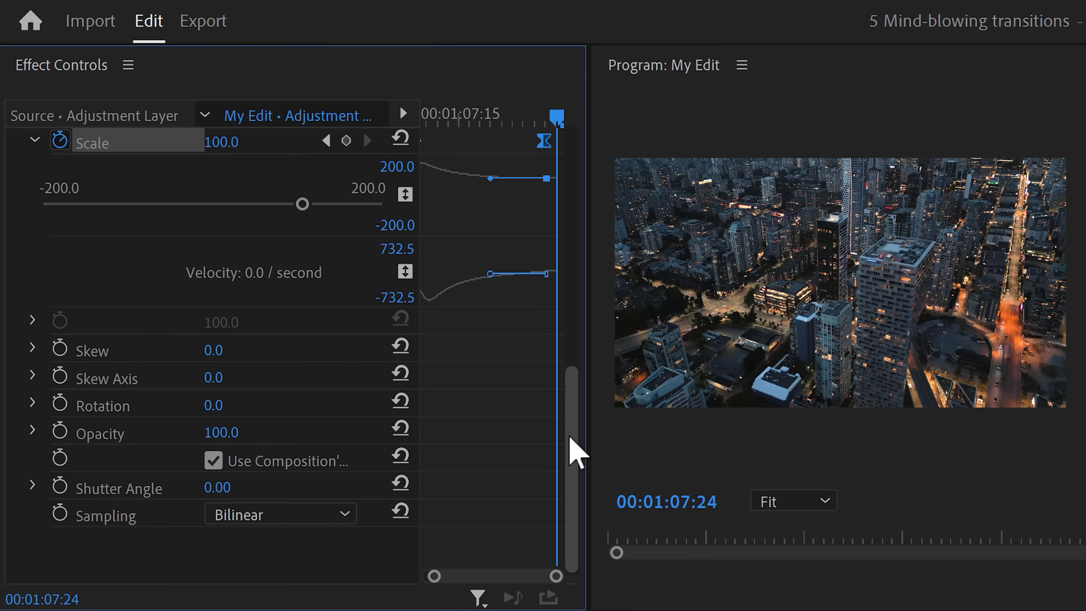
left_click(246, 486)
type("180")
key("Return")
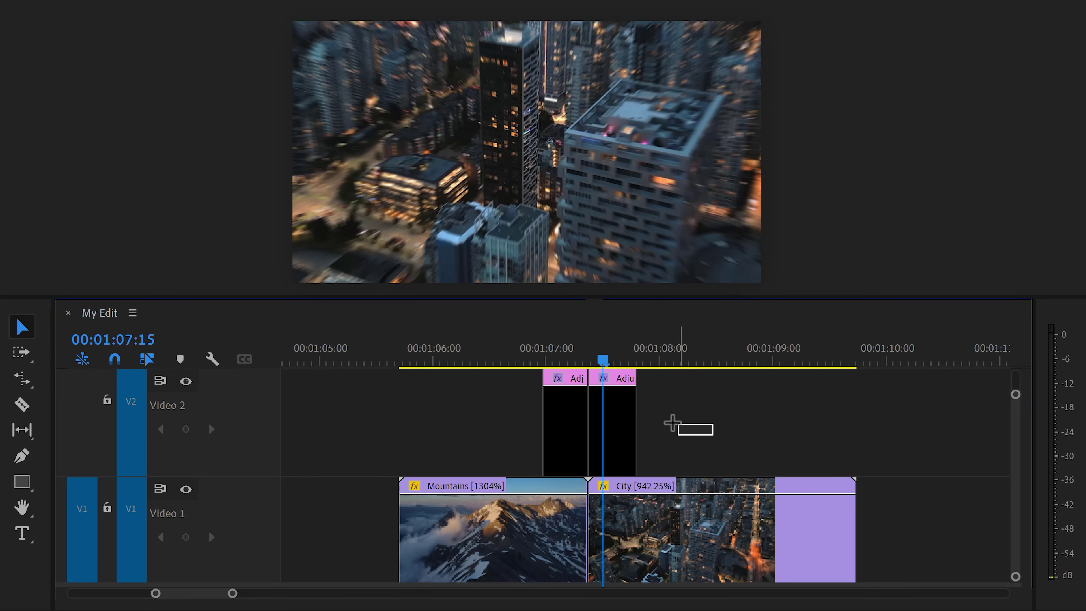
Nest both Video 2 adjustment clips as 'Zoom out transition', then delete the nest from the timeline.
left_click(552, 407)
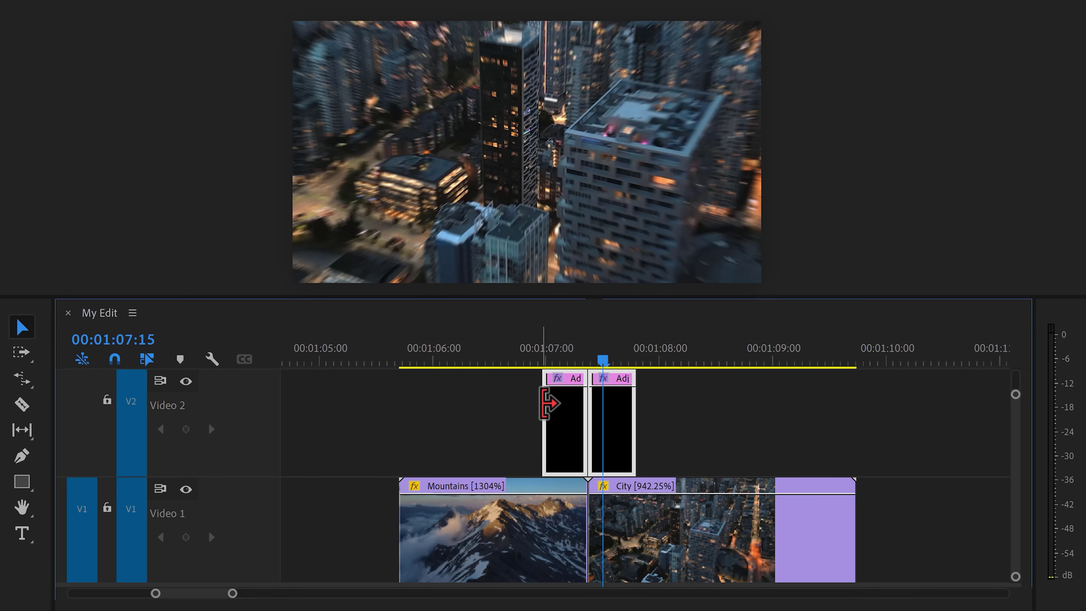
right_click(559, 423)
left_click(642, 305)
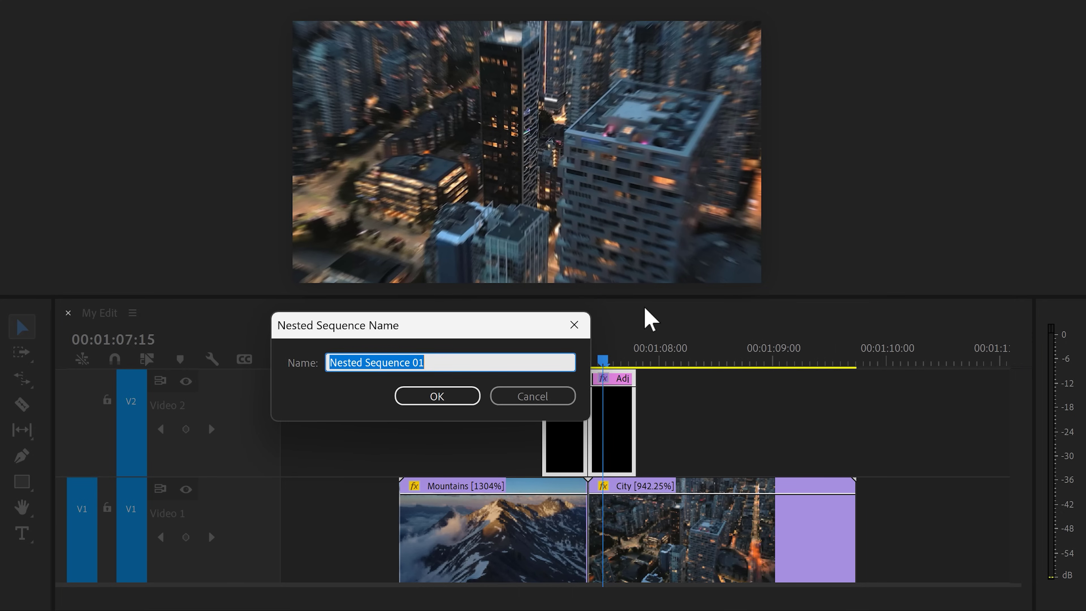
type("Zoom out transition")
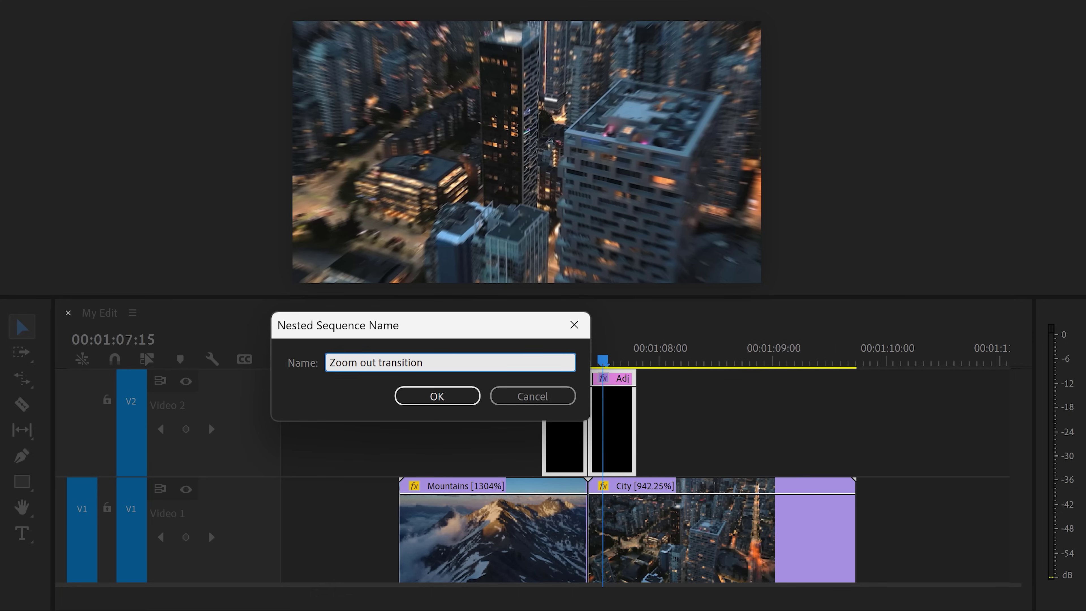
left_click(457, 395)
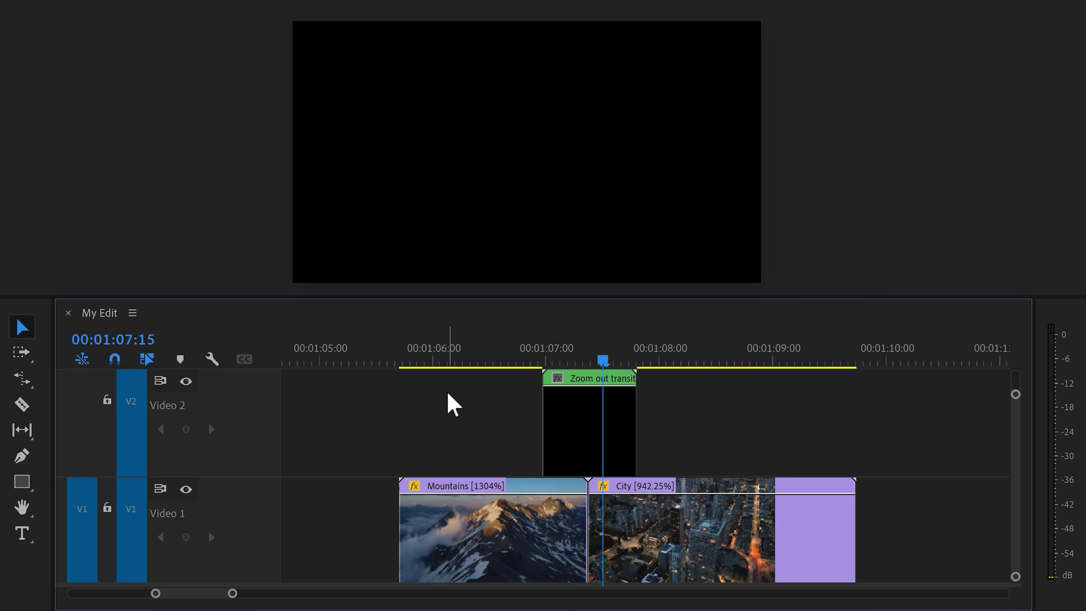
left_click(562, 424)
key("Delete")
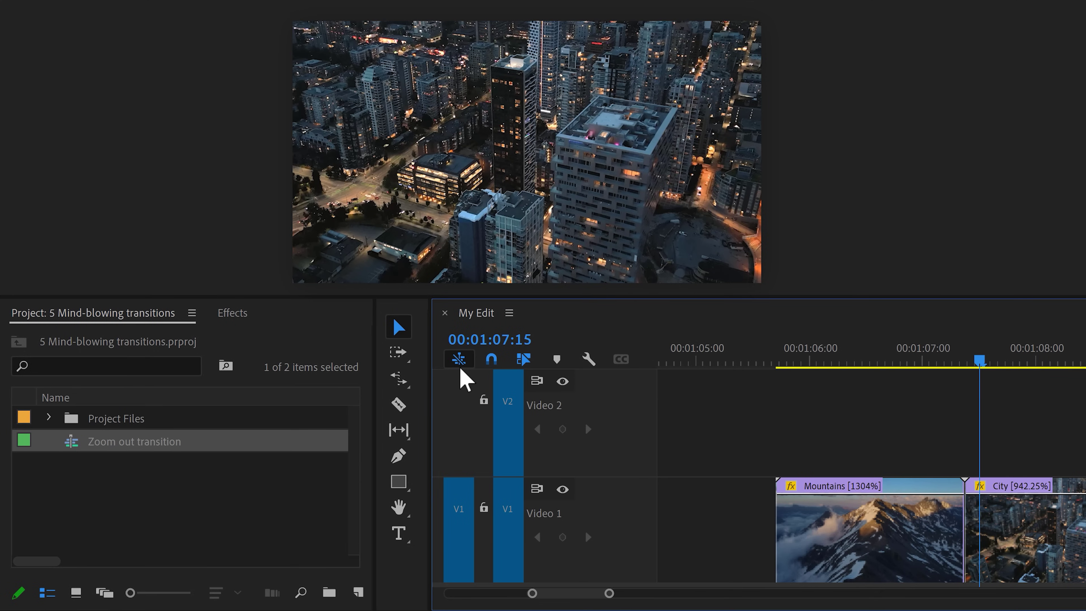
Place Zoom out transition from the Project panel onto Video 2 at the Mountains–City cut.
left_click_drag(69, 447, 582, 436)
left_click_drag(603, 362, 652, 346)
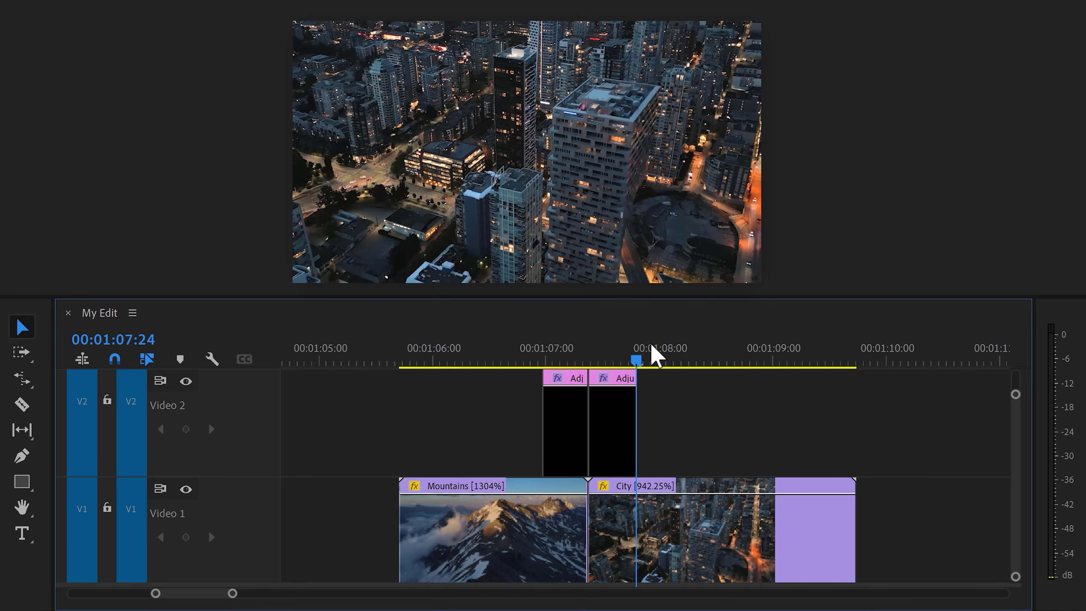